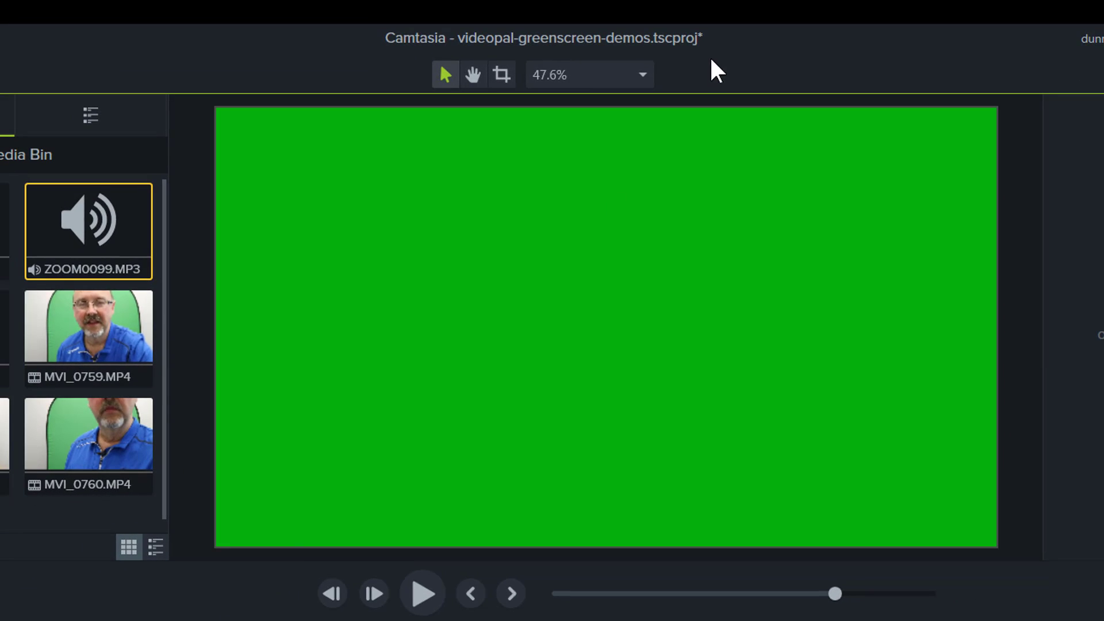
- Check the Project Settings canvas colour options, leaving them unchanged
left_click(644, 72)
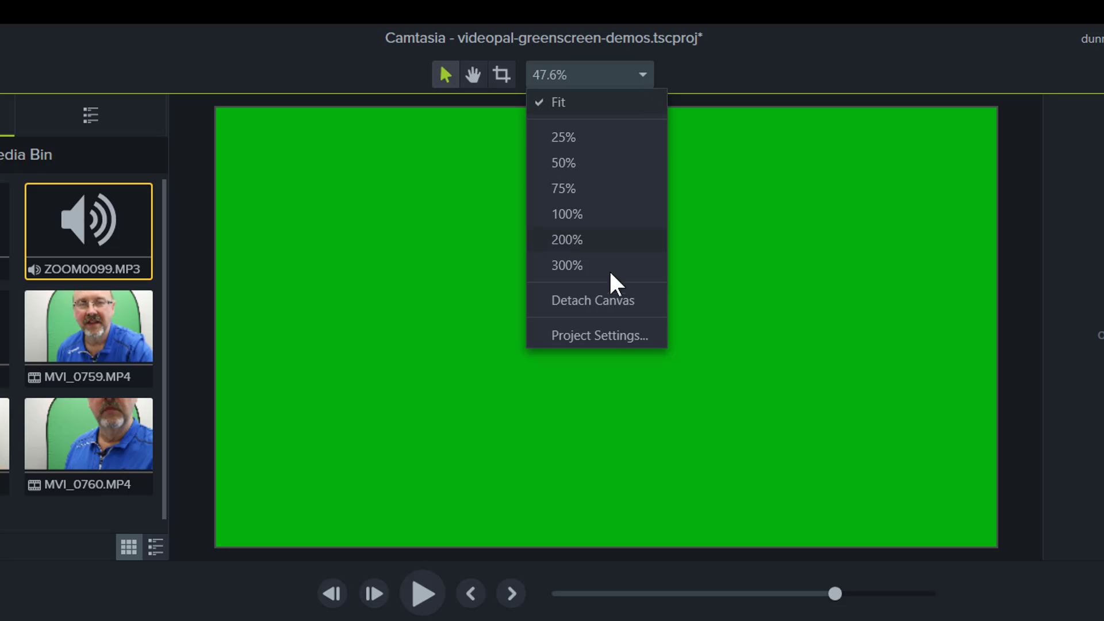
left_click(605, 338)
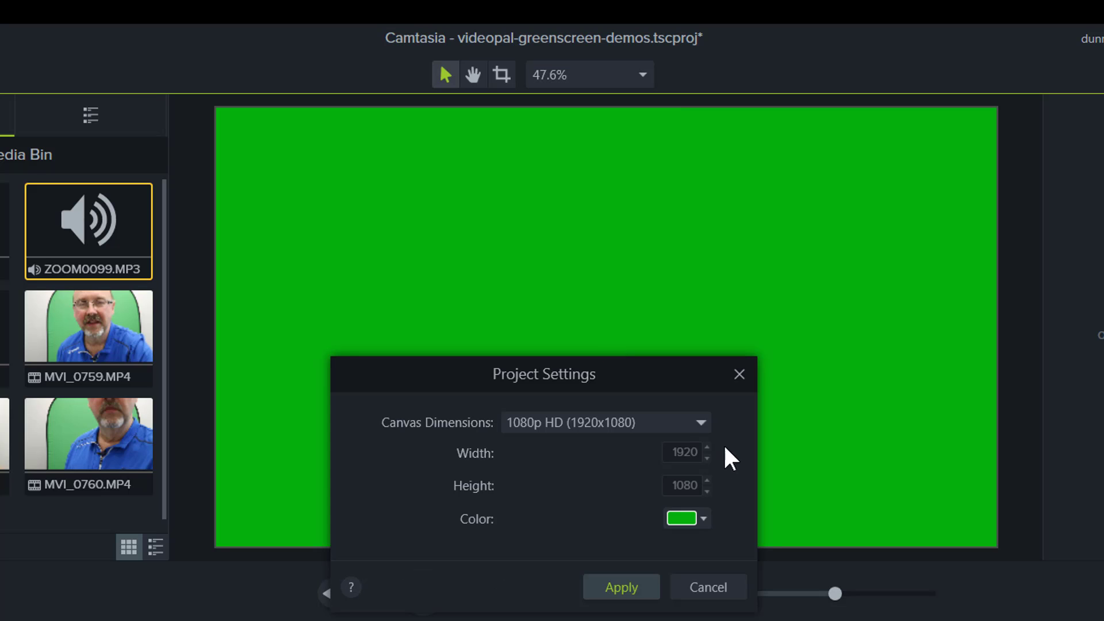
left_click(704, 518)
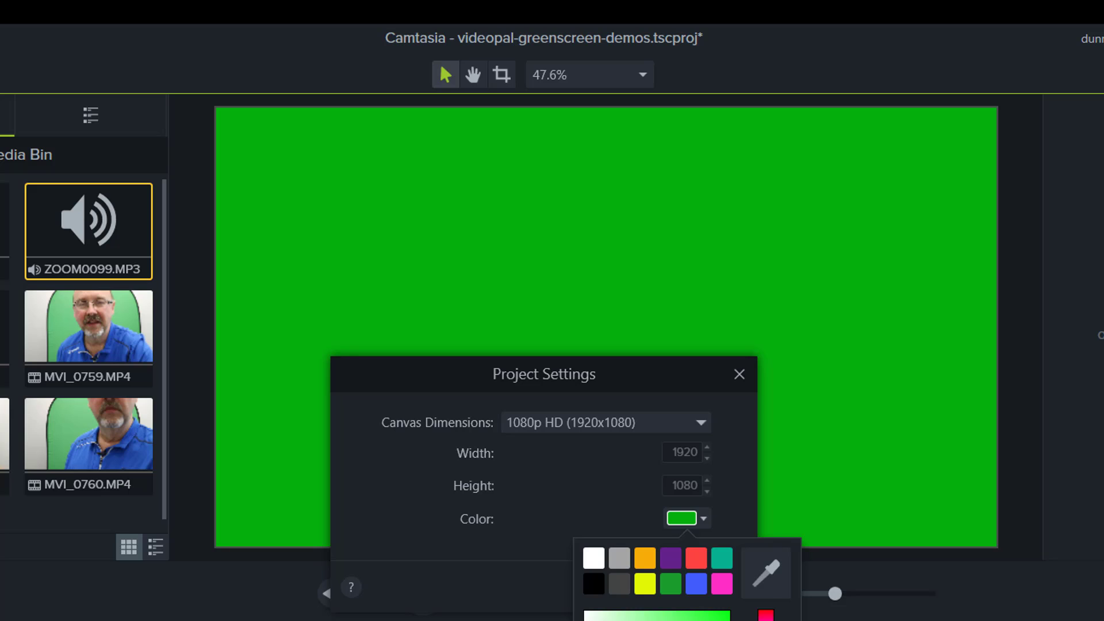
left_click(826, 461)
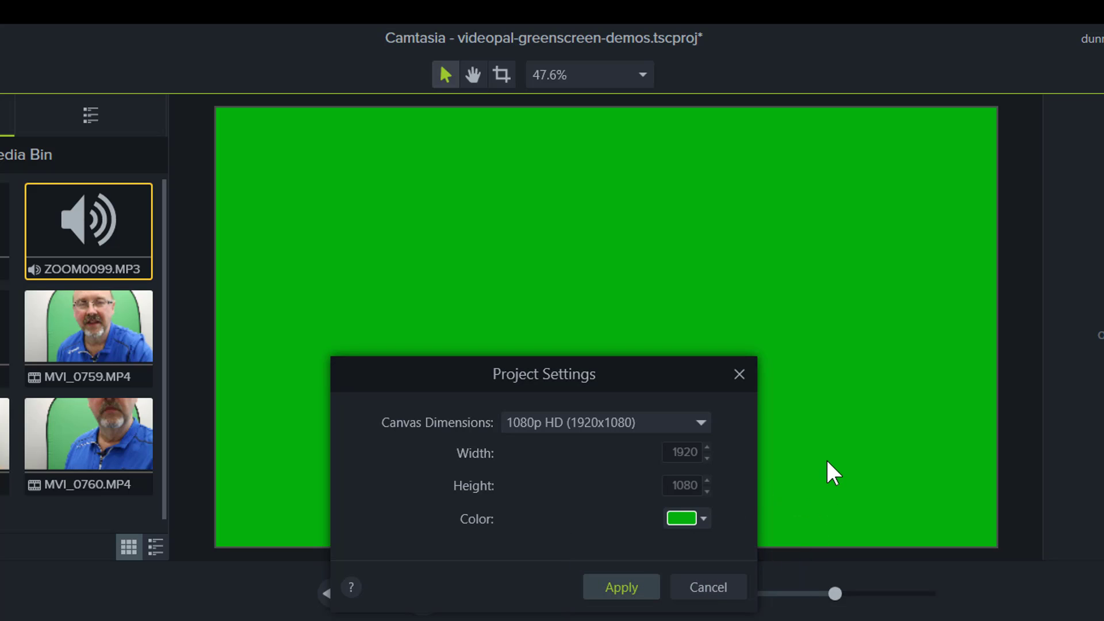
left_click(741, 375)
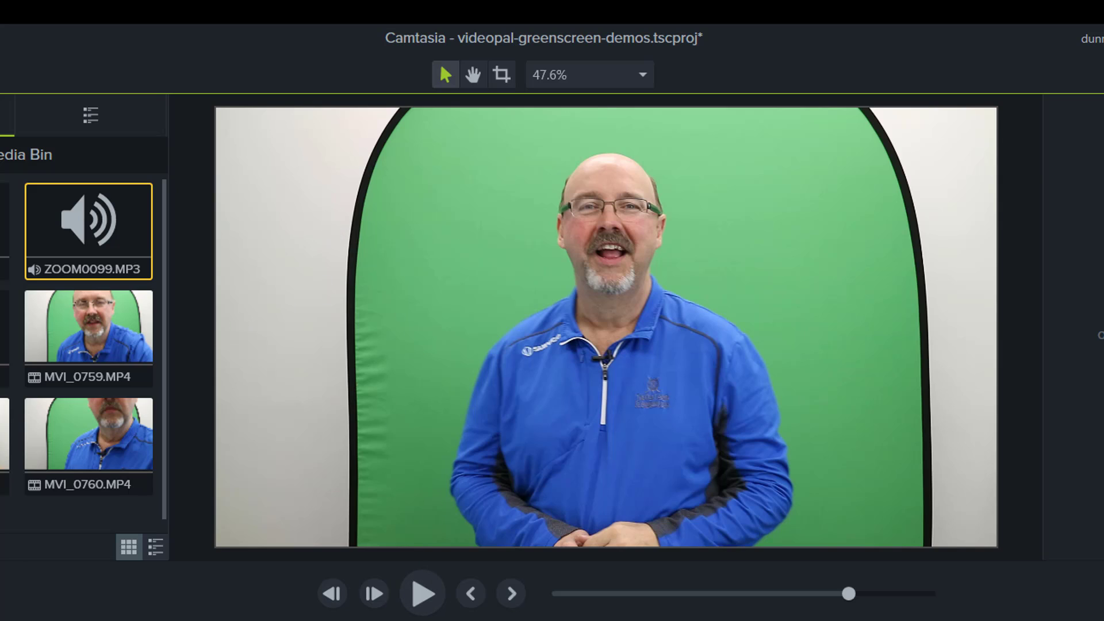
- Crop the presenter clip's left, top and right edges down to the green backdrop
left_click(363, 420)
key("alt")
left_click_drag(217, 327, 397, 332)
left_click_drag(697, 110, 697, 145)
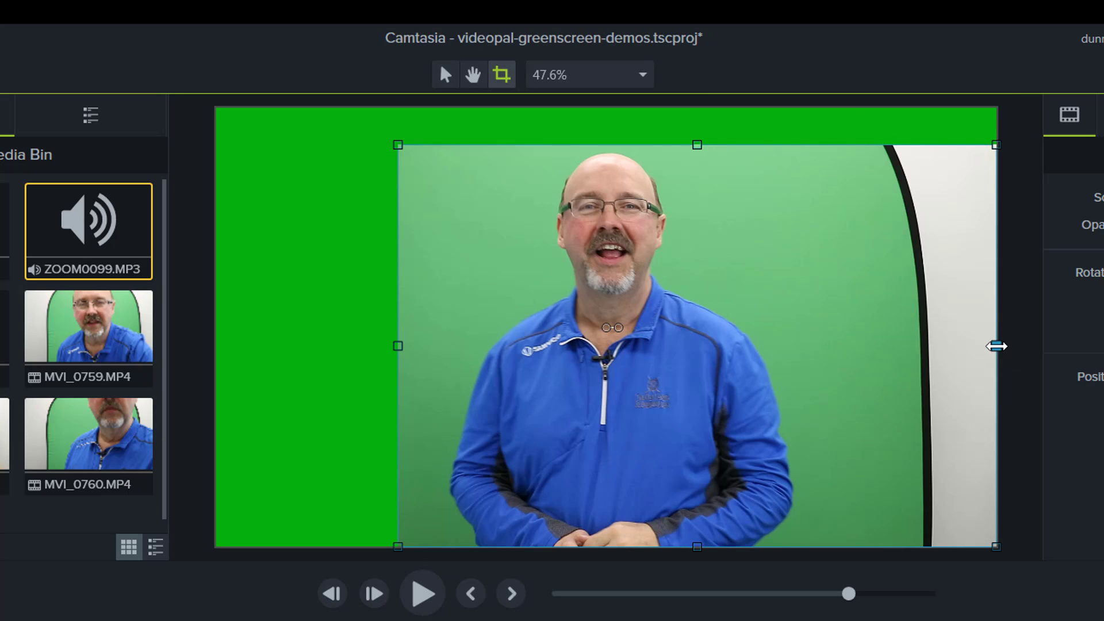
left_click_drag(999, 343, 883, 341)
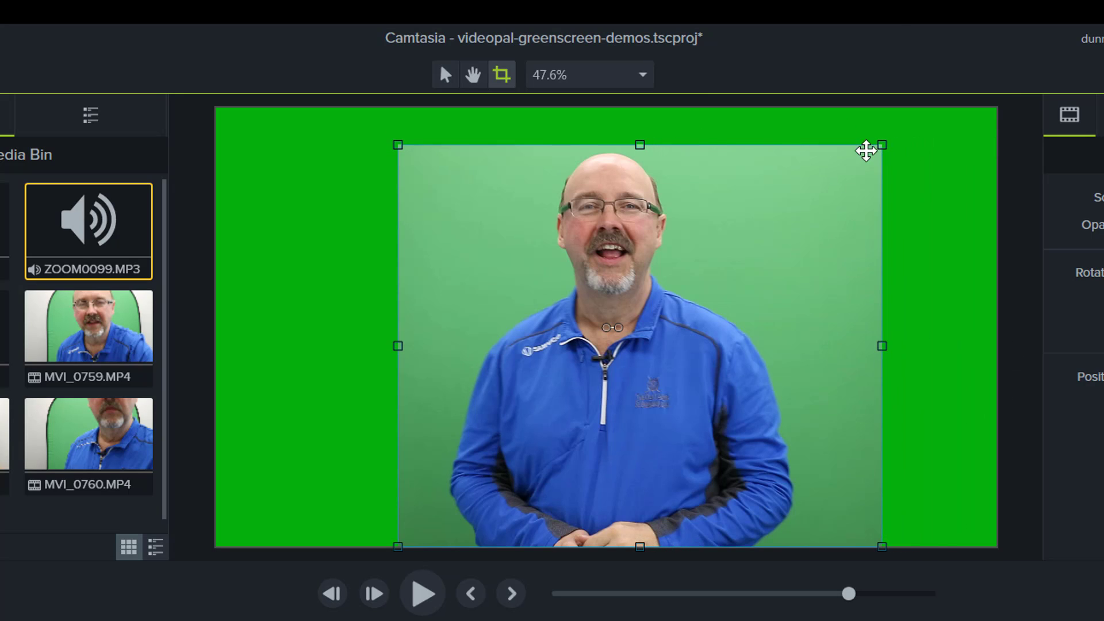
- Scale the clip up to 109.1% to fill the canvas height and shift it left
key("Escape")
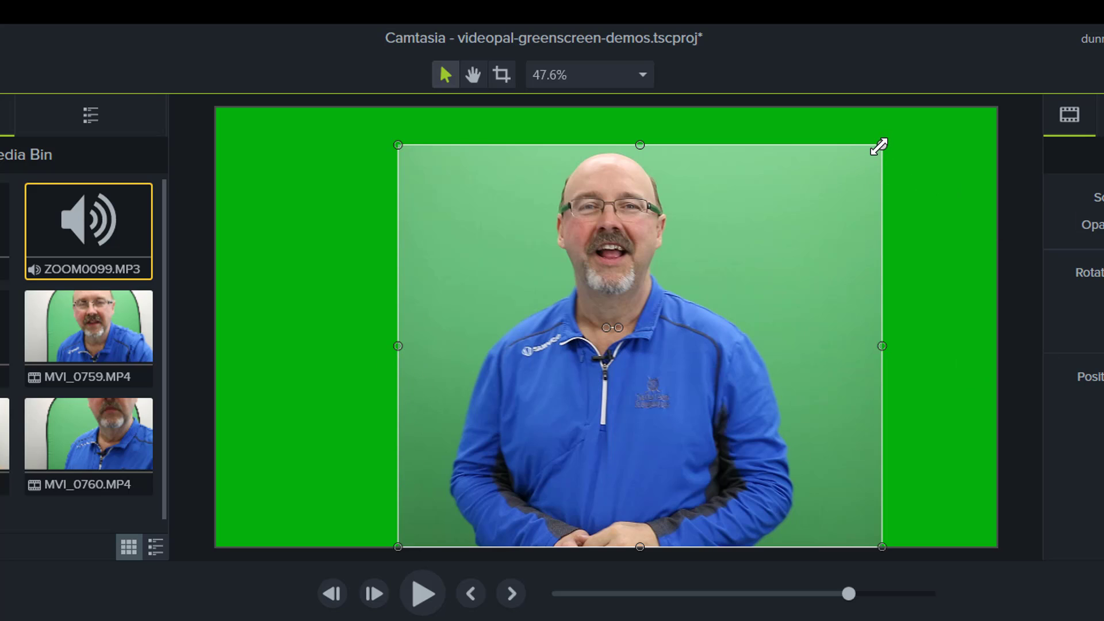
left_click_drag(879, 146, 922, 109)
left_click_drag(690, 312, 662, 316)
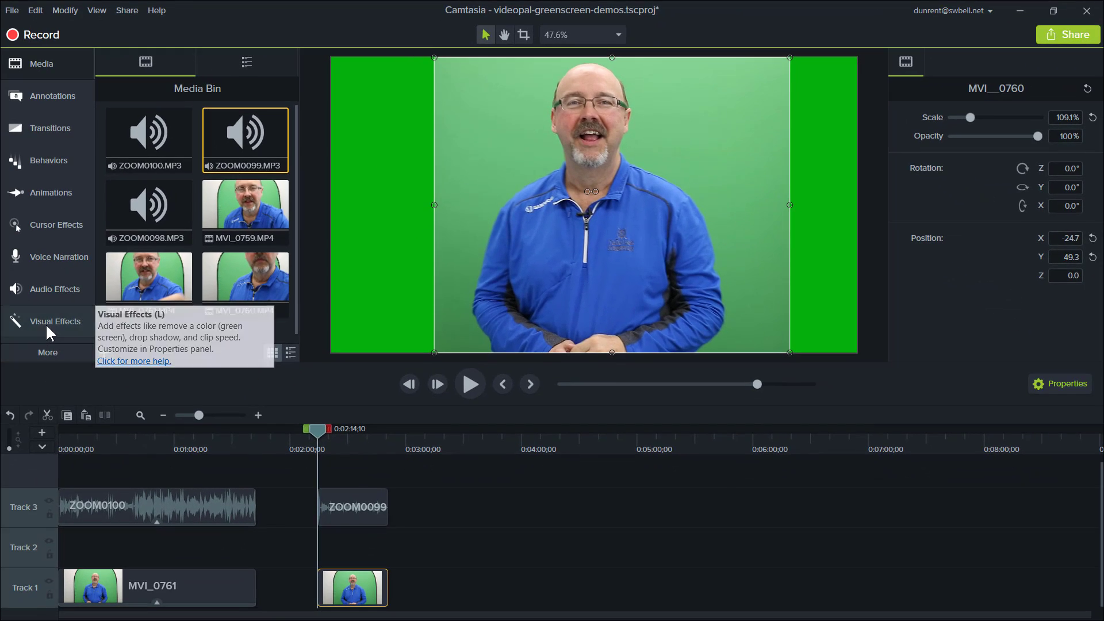
- Add Remove a Color to MVI_0760, sample the backdrop green #59B06B, and enable Invert
left_click(46, 323)
left_click_drag(148, 245, 342, 596)
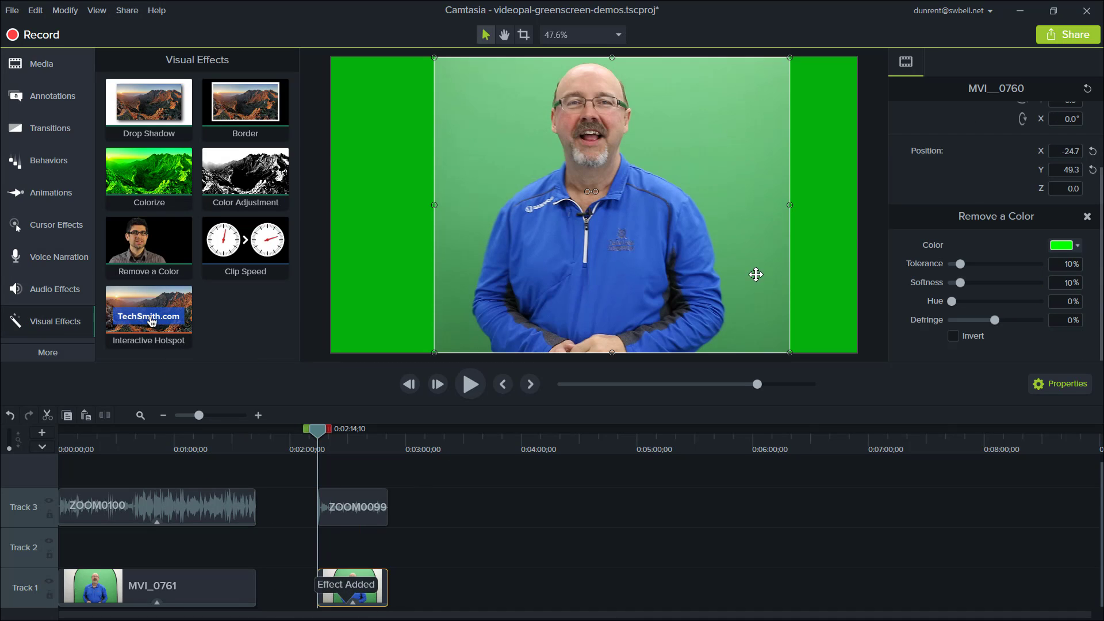
left_click(1073, 246)
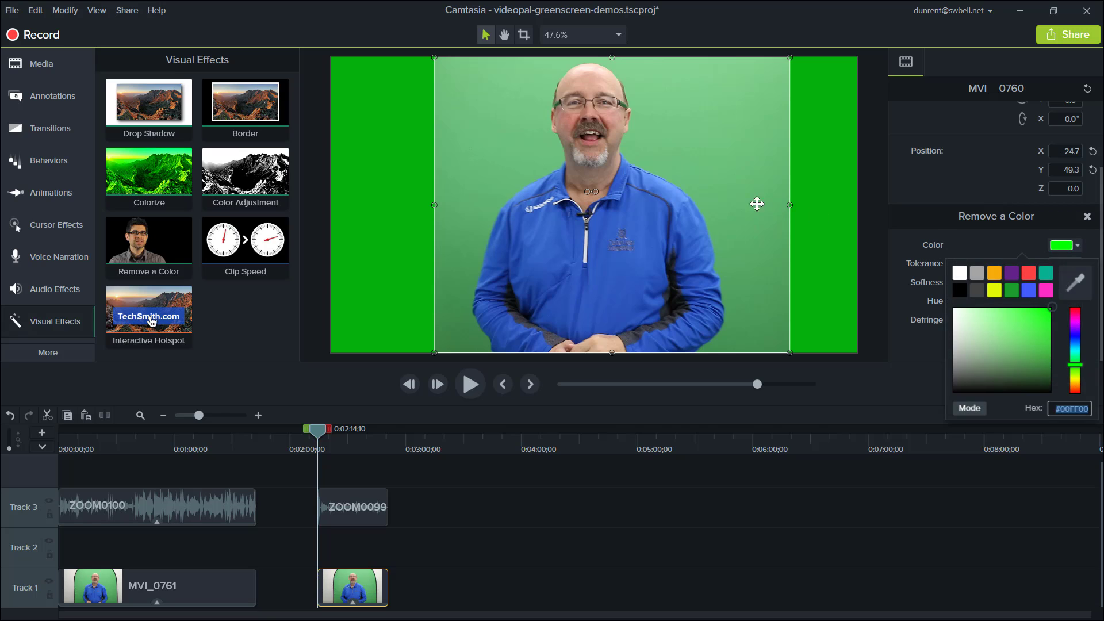
left_click(1074, 283)
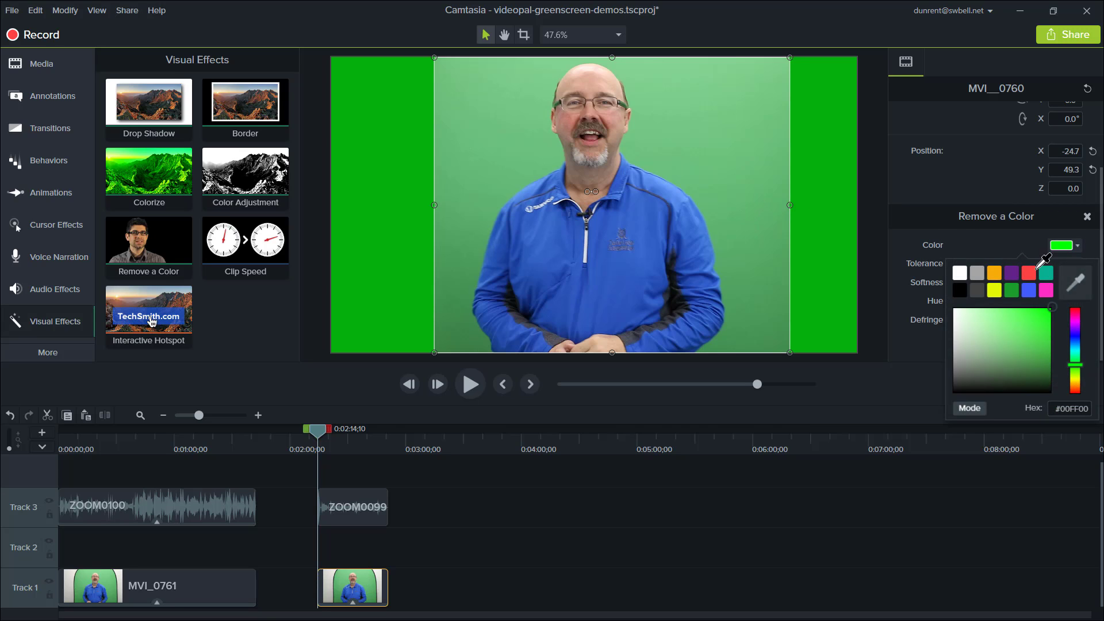
left_click(734, 222)
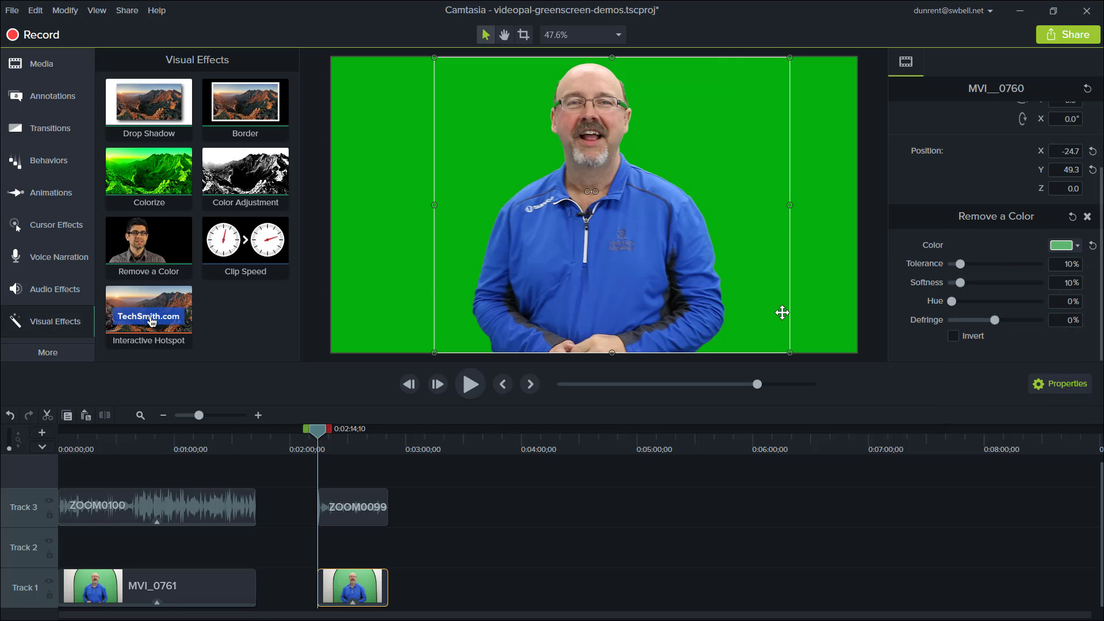
left_click(953, 335)
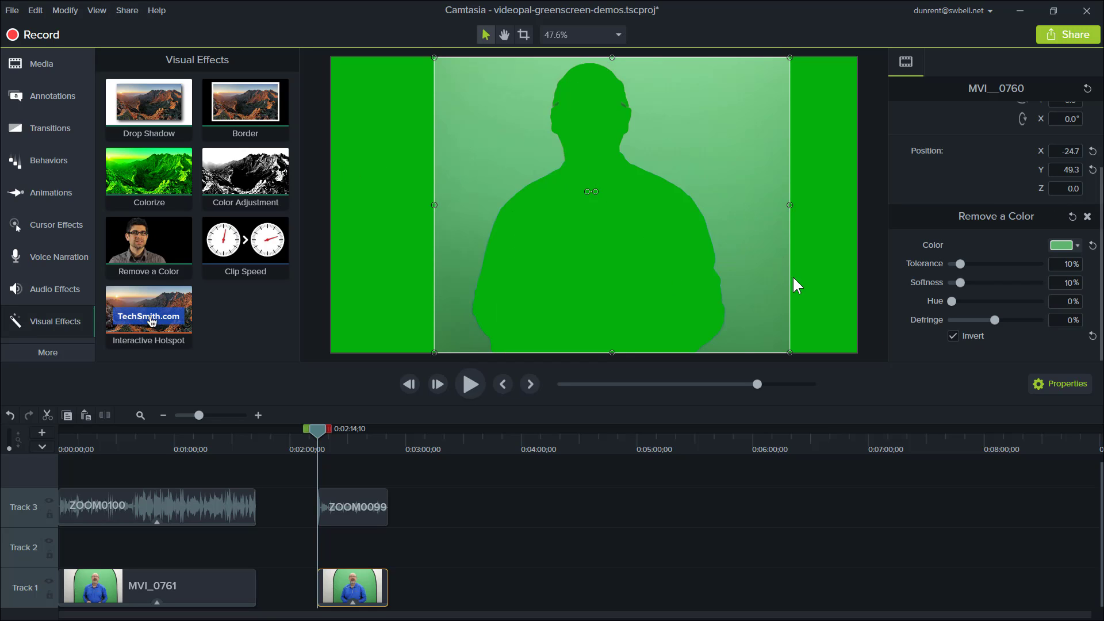
- Set the project canvas background colour to black and apply it
left_click(618, 35)
left_click(592, 207)
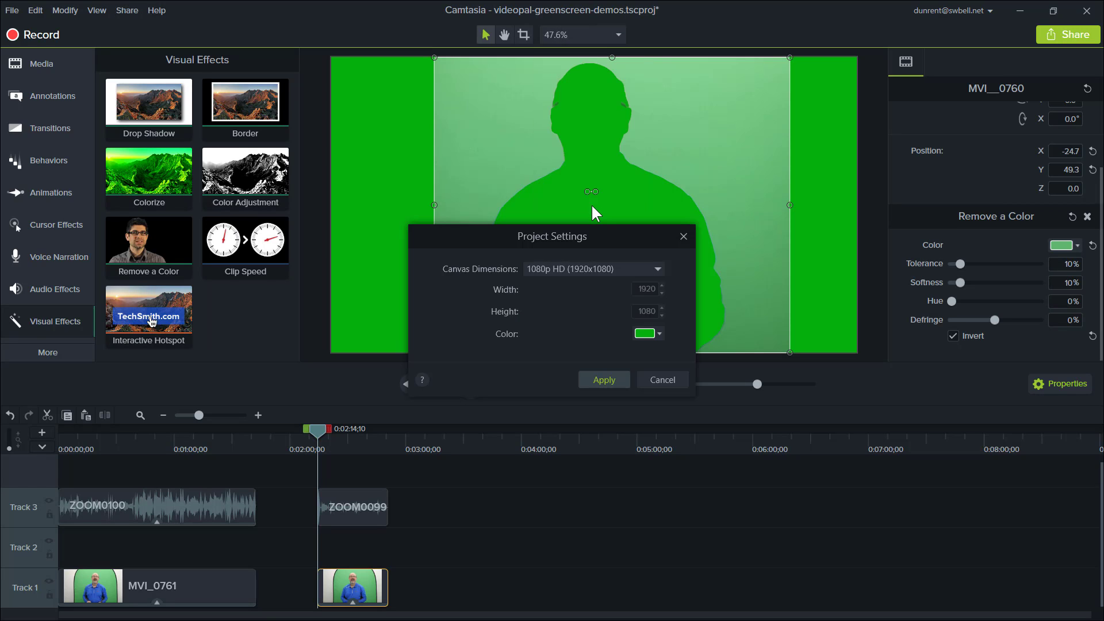
left_click(659, 334)
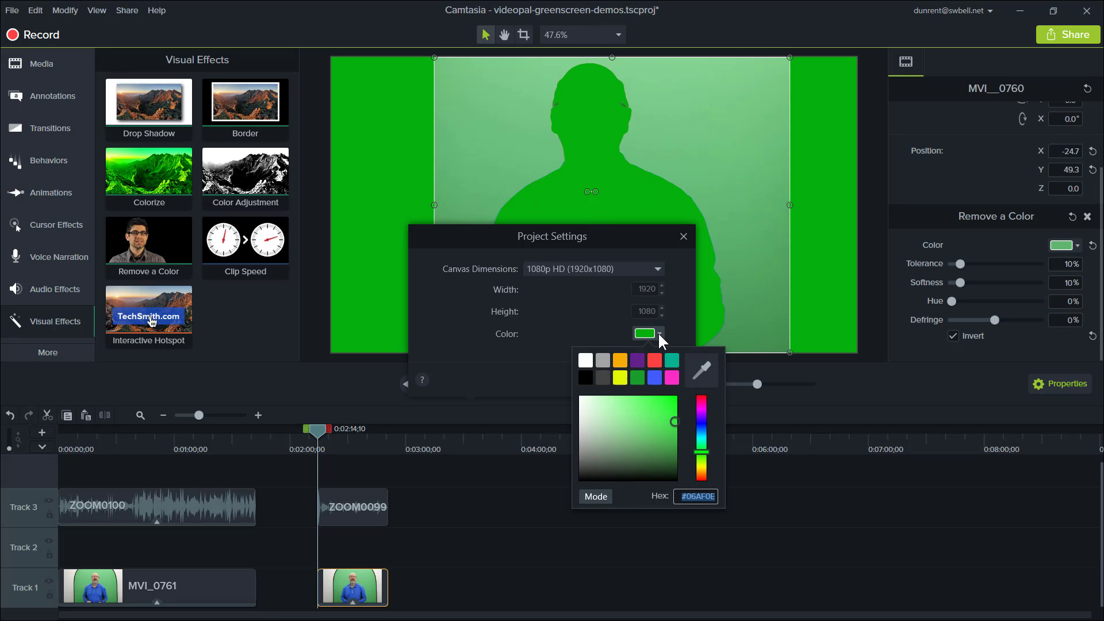
left_click(585, 378)
left_click(591, 381)
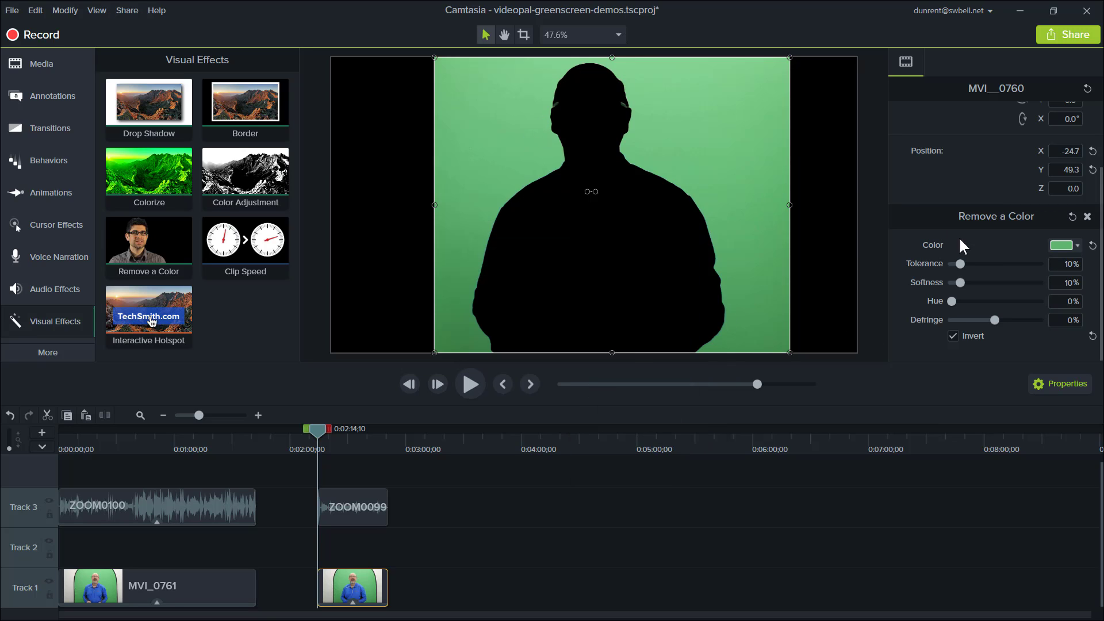
- Raise the key to Tolerance 11% and Softness 12%, turn off Invert, and preview later
left_click_drag(962, 260, 962, 283)
left_click(952, 336)
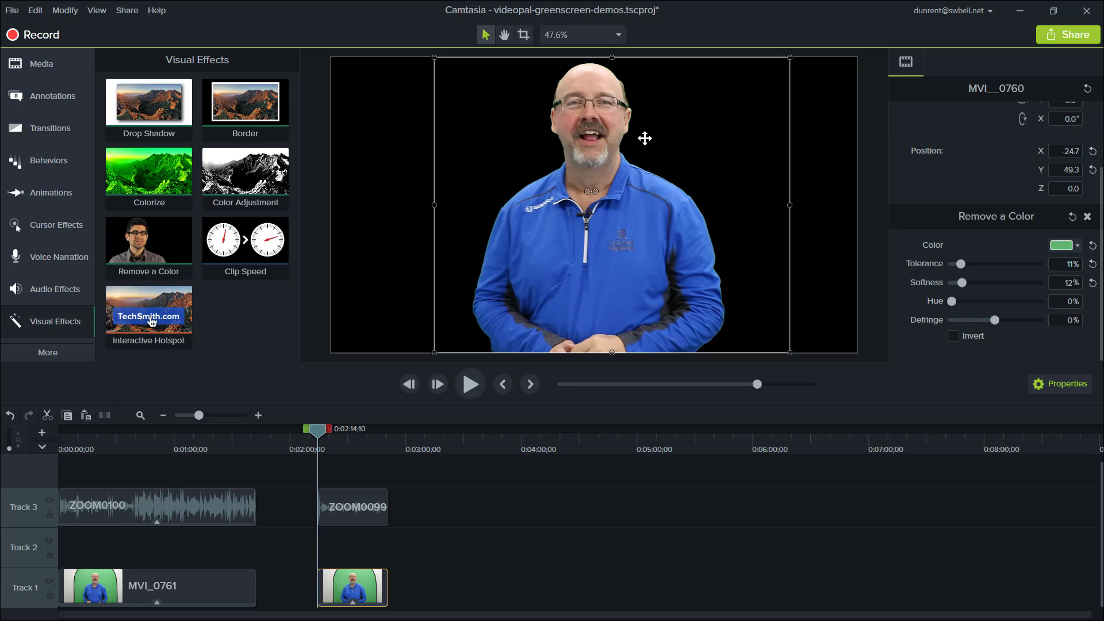
mouse_move(315, 430)
left_mouse_down()
mouse_move(362, 451)
mouse_move(381, 445)
mouse_move(320, 448)
left_mouse_up()
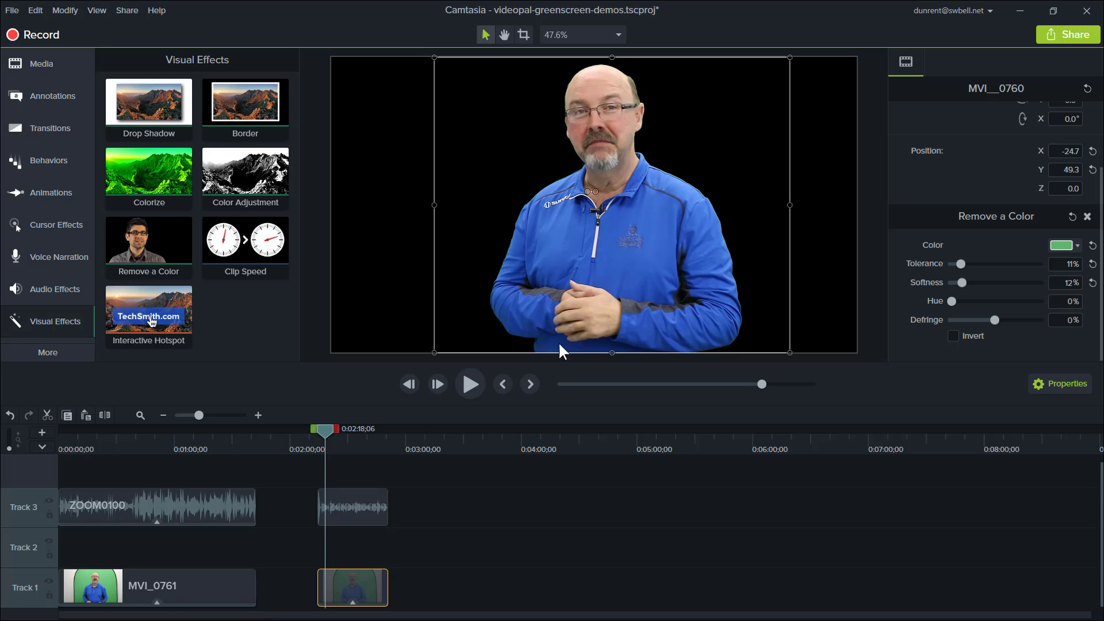
- Change the canvas background to green #06AF3A in Project Settings, apply it, and deselect the clip
left_click(618, 34)
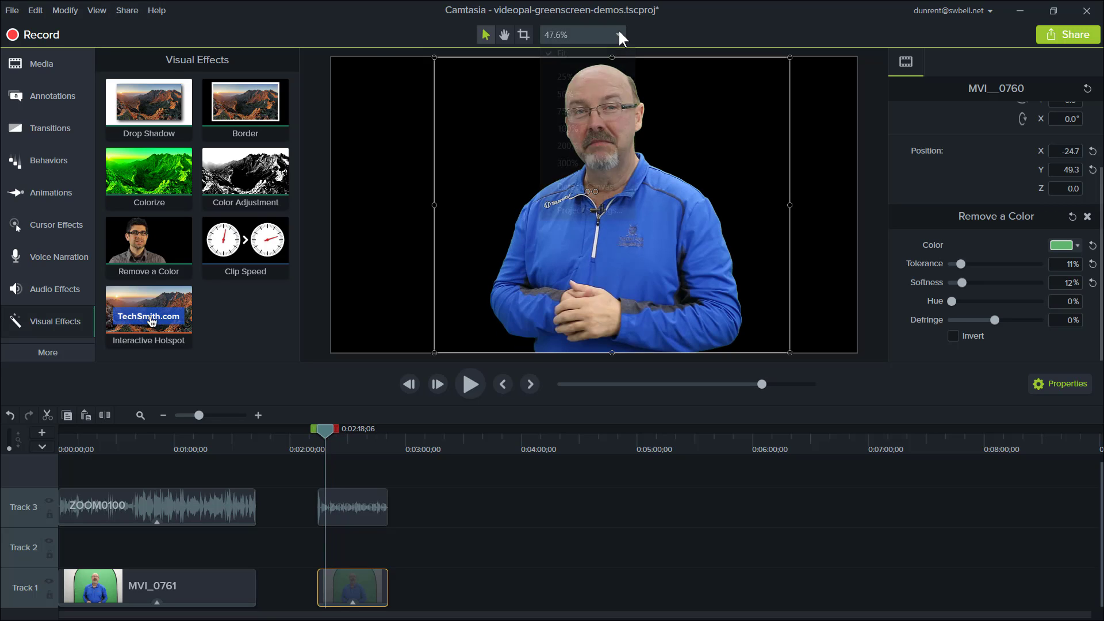
left_click(587, 210)
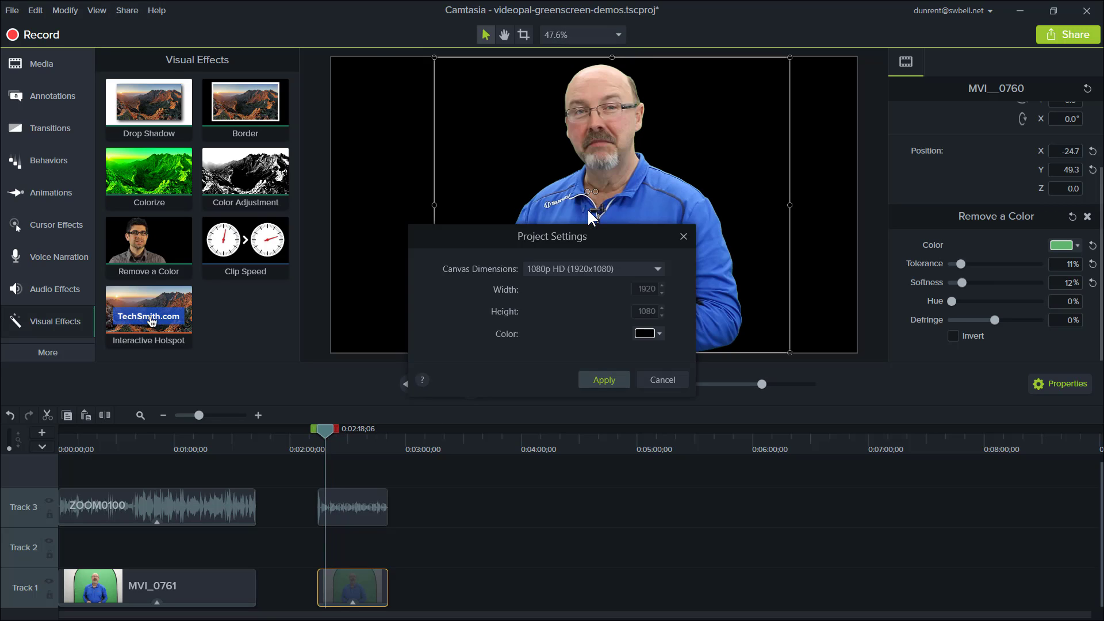
left_click(657, 332)
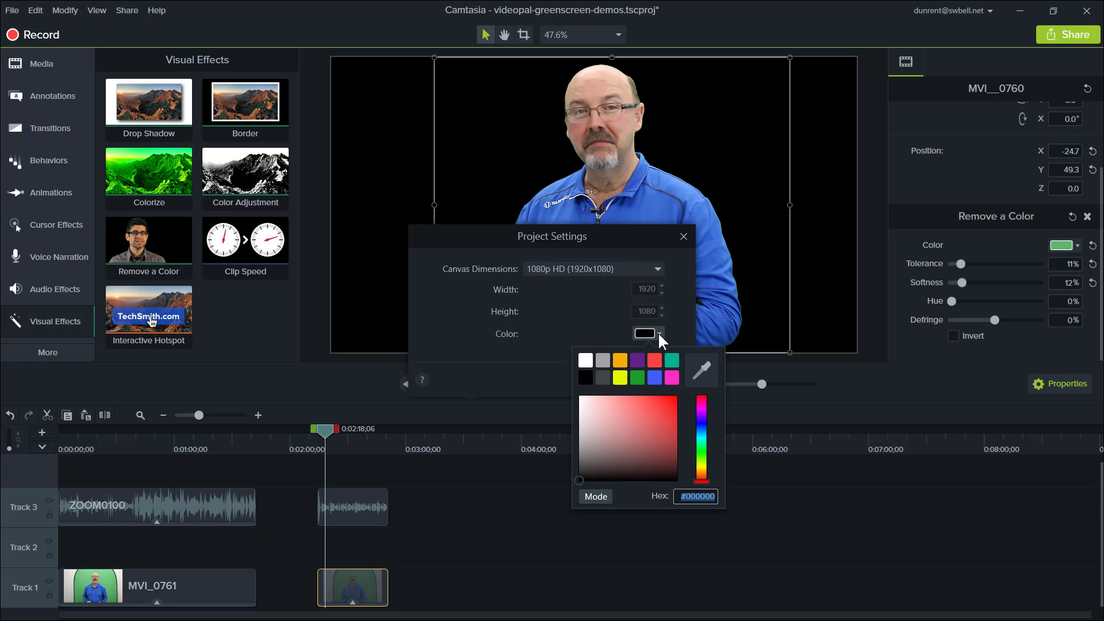
left_click(669, 357)
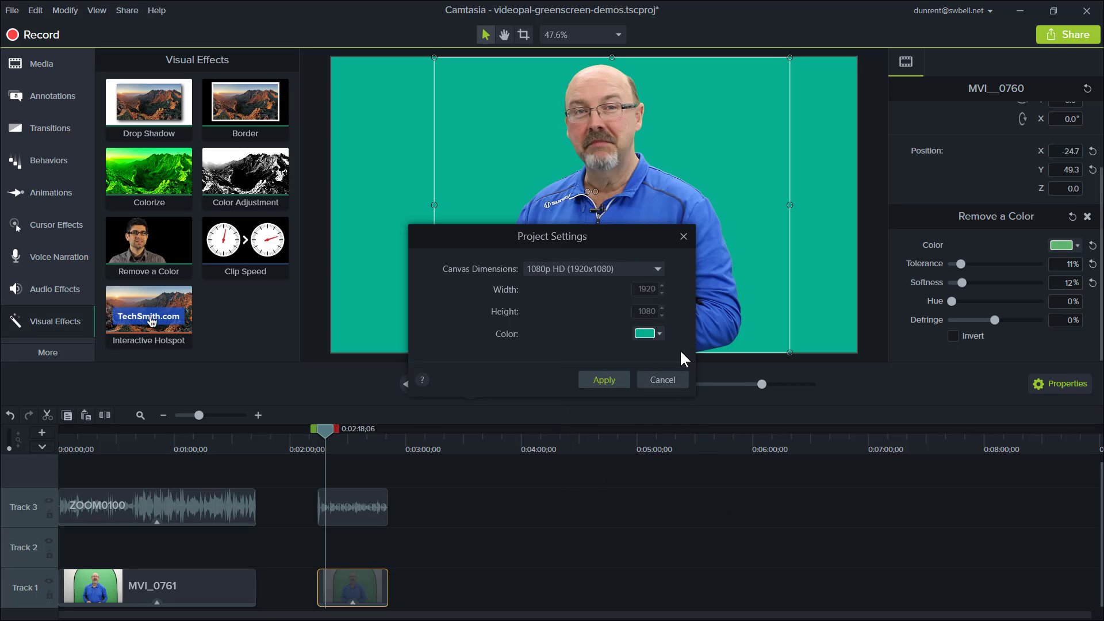
left_click(660, 333)
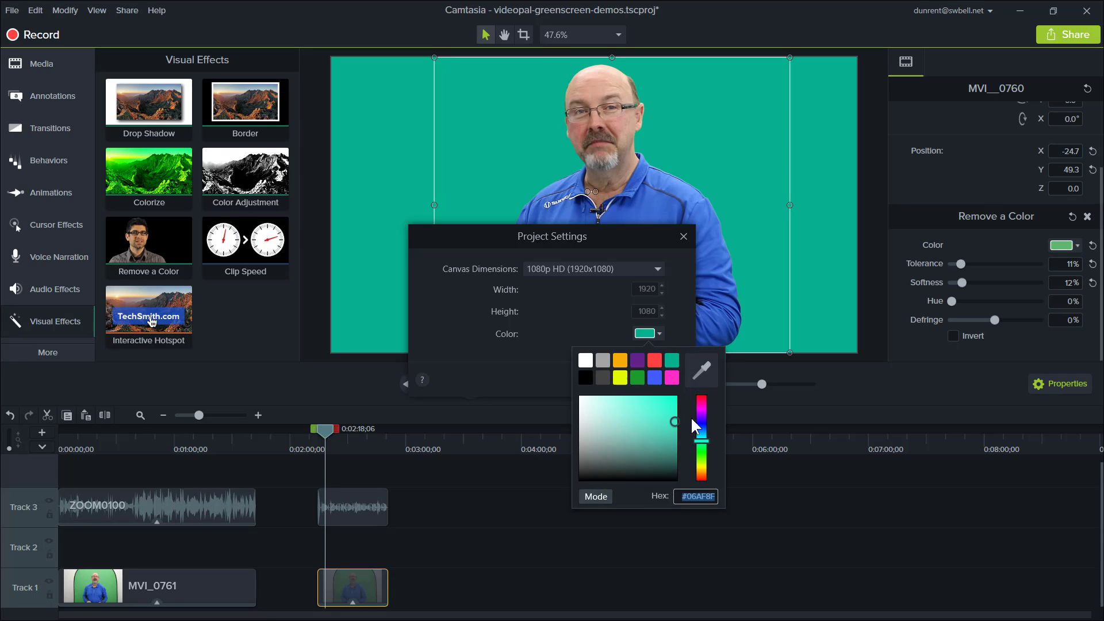
left_click_drag(700, 443, 702, 447)
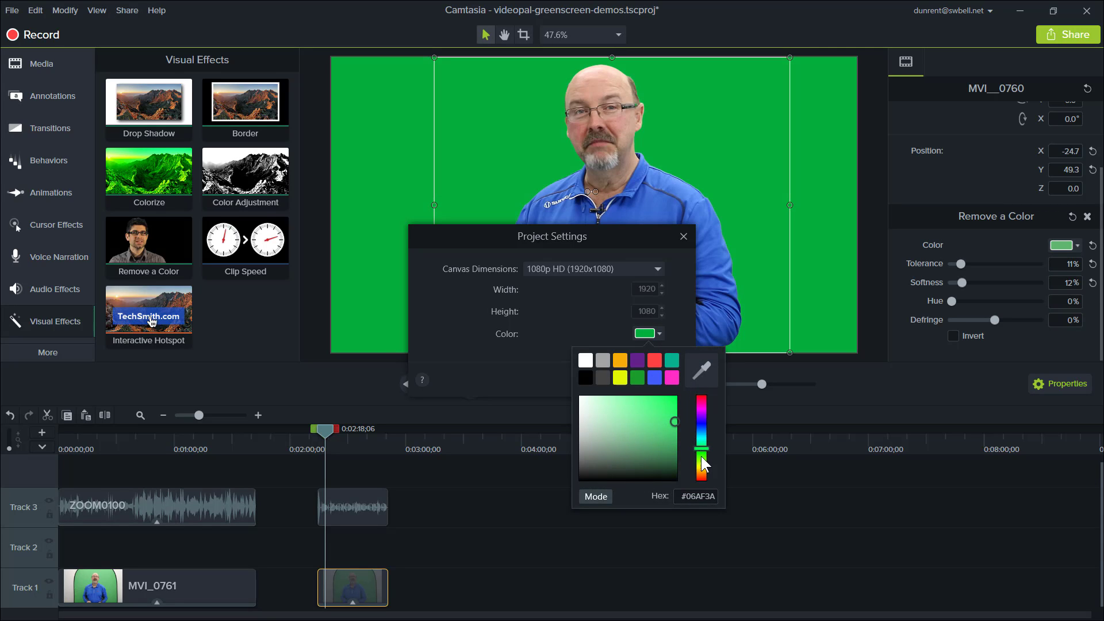
left_click(767, 408)
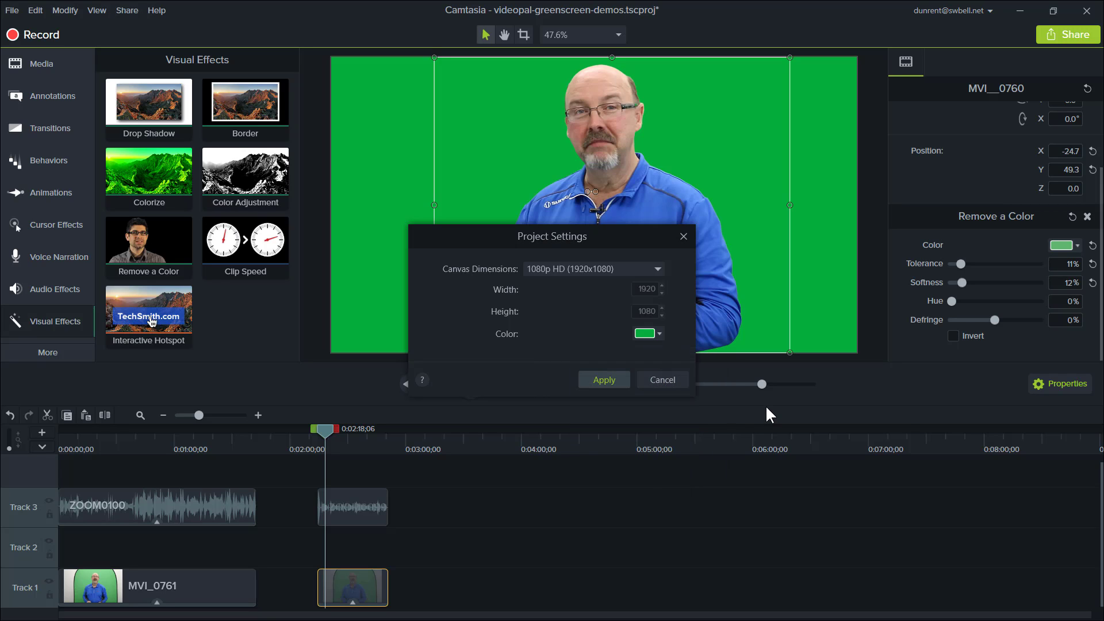
left_click(603, 378)
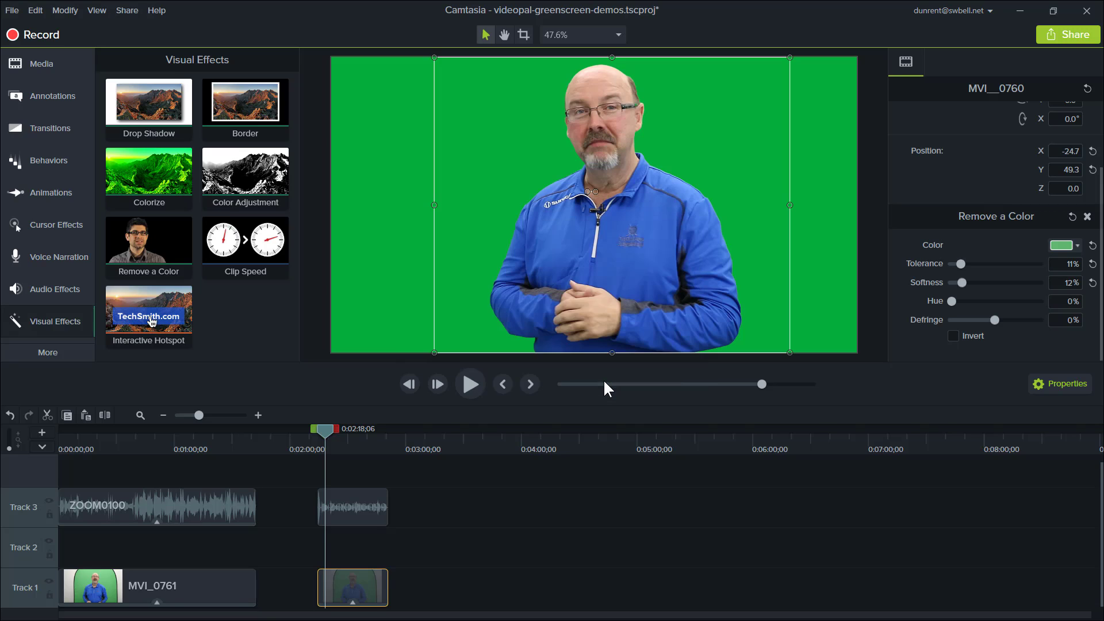
left_click(318, 197)
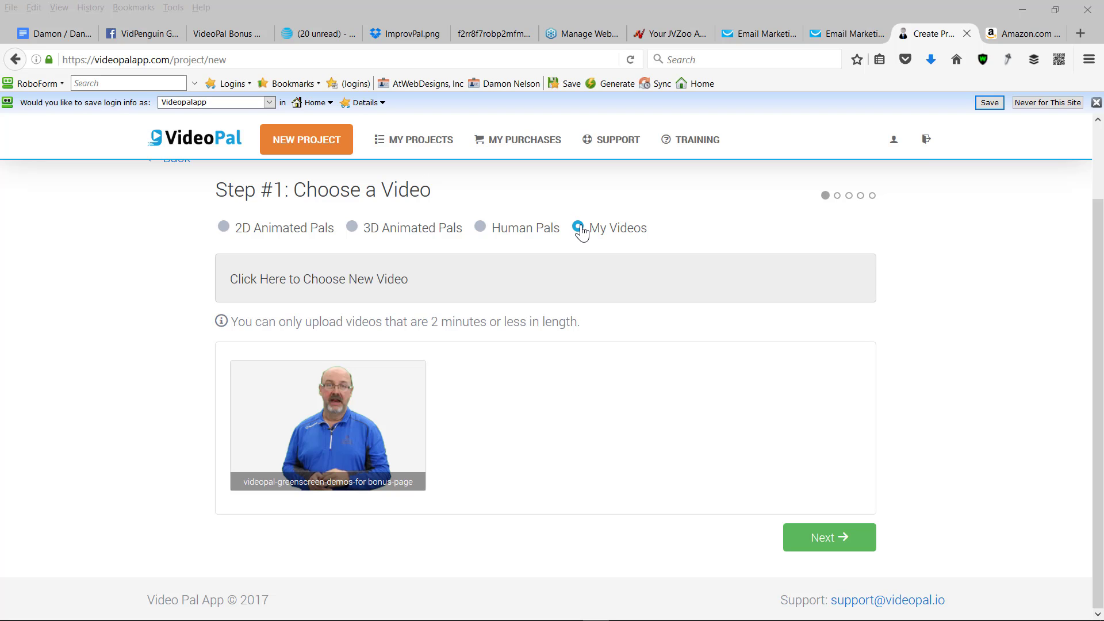
- Upload videopal-greenscreen-demo-amazon review.mp4 from the VideoPal amazon review folder
left_click(354, 288)
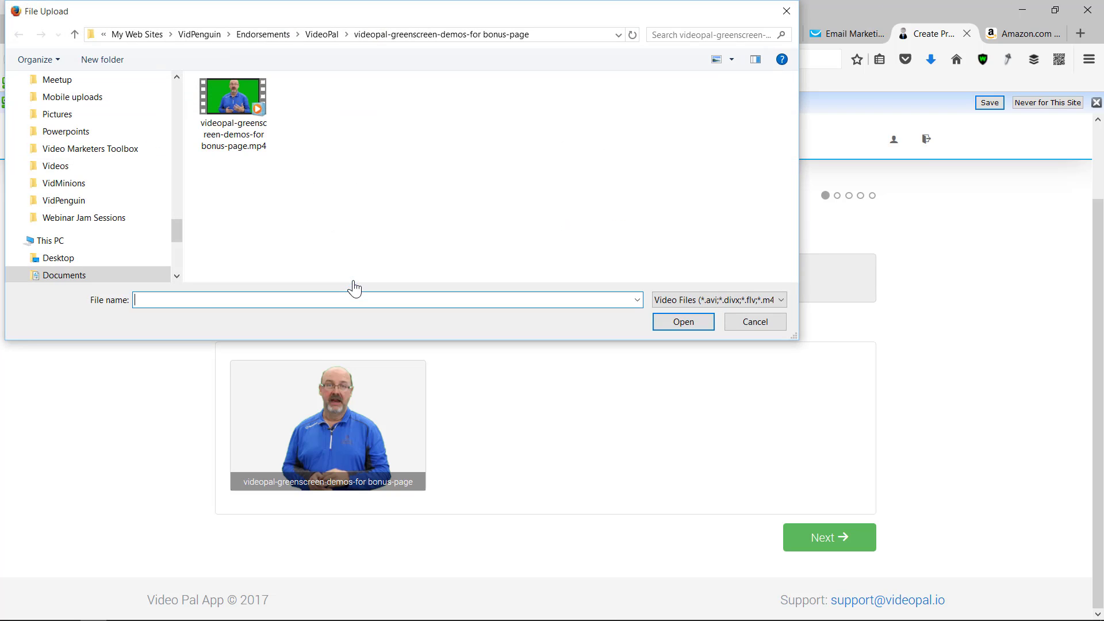
left_click(325, 34)
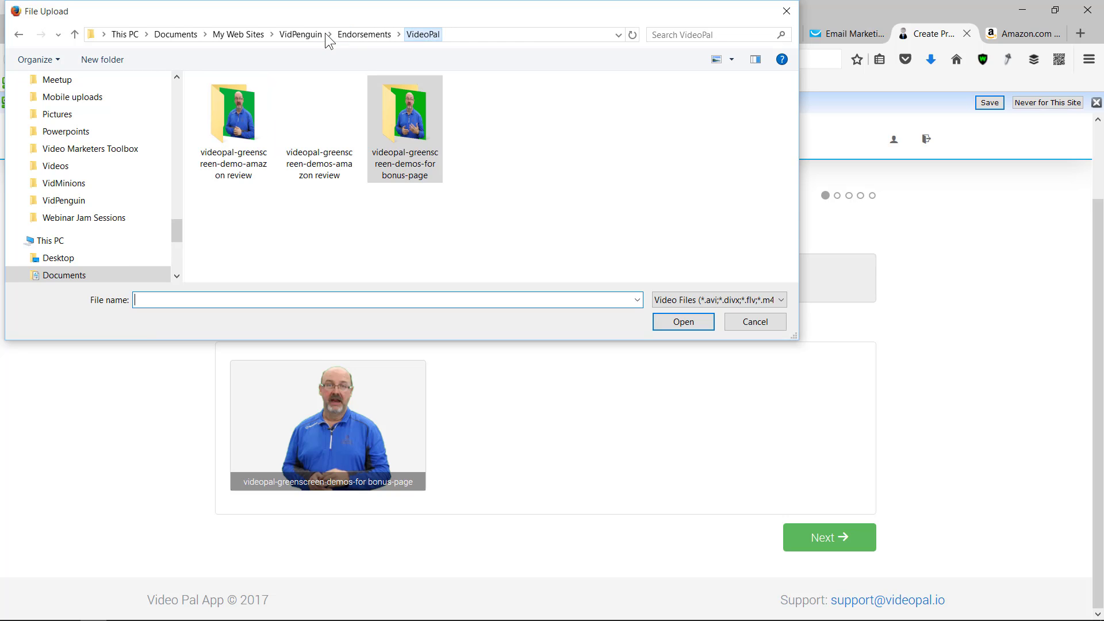
double_click(248, 108)
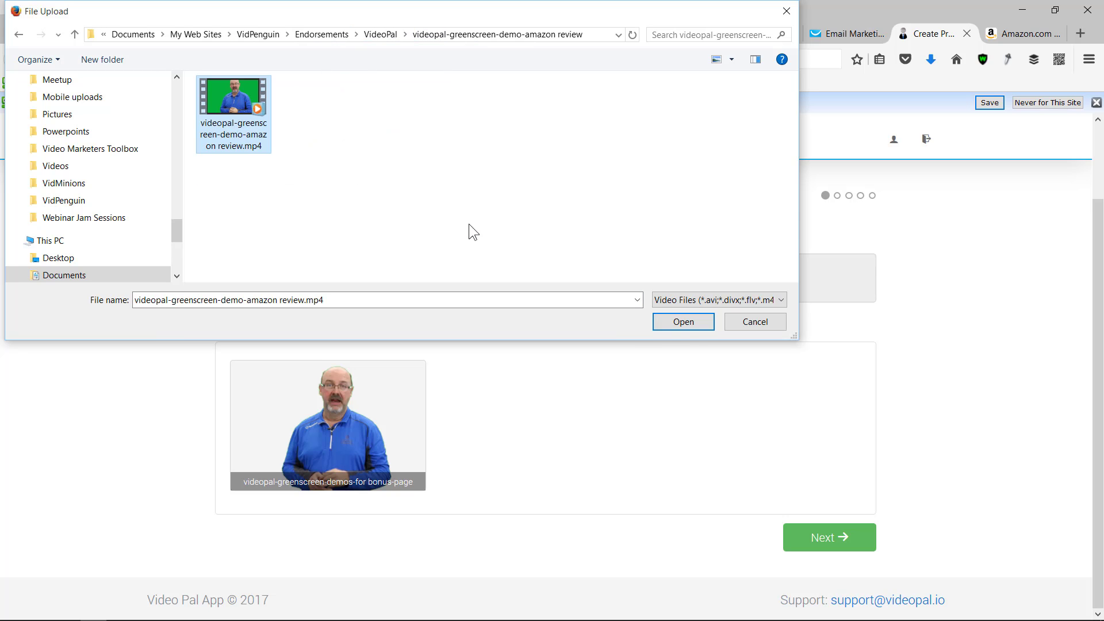
left_click(674, 323)
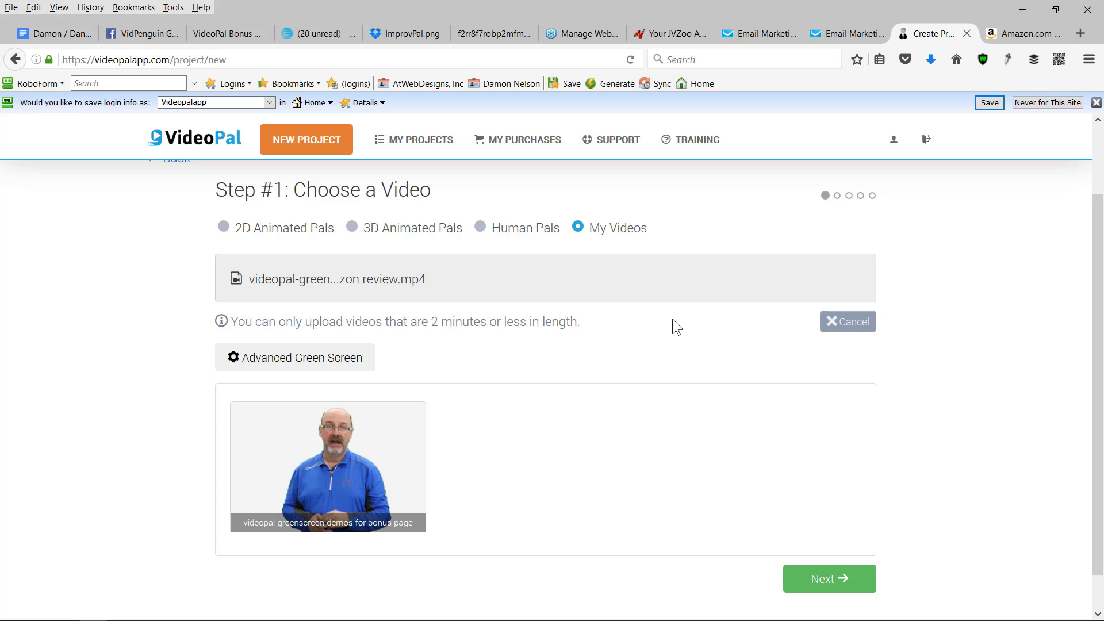
- Key out the sampled green backdrop with Advanced Green Screen at Similarity 30%, Blend 9%, and save
left_click(331, 362)
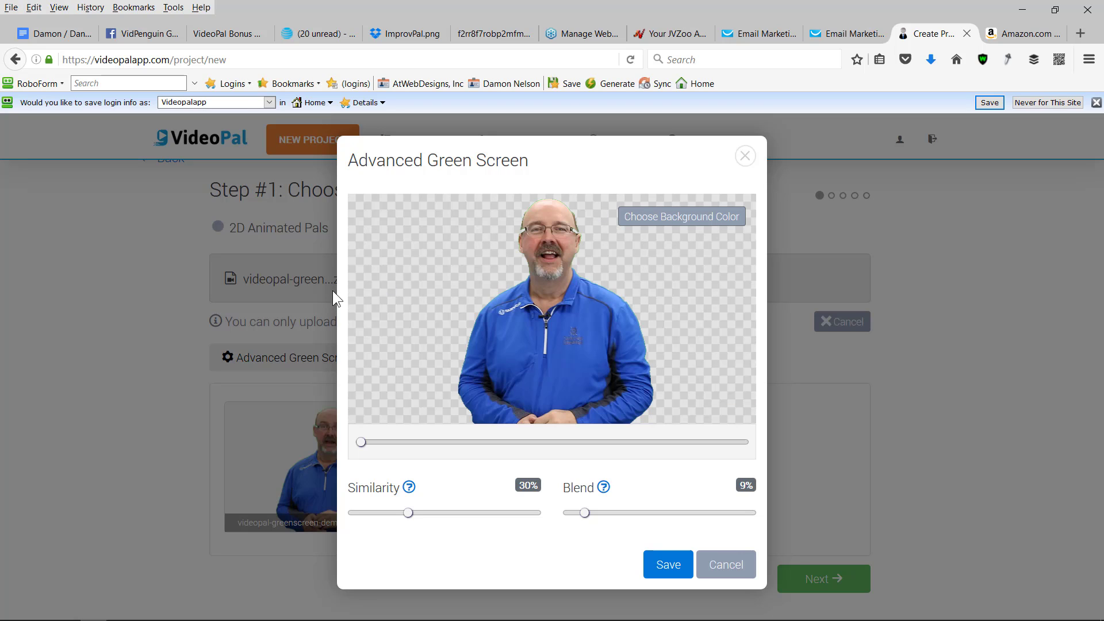
left_click(703, 217)
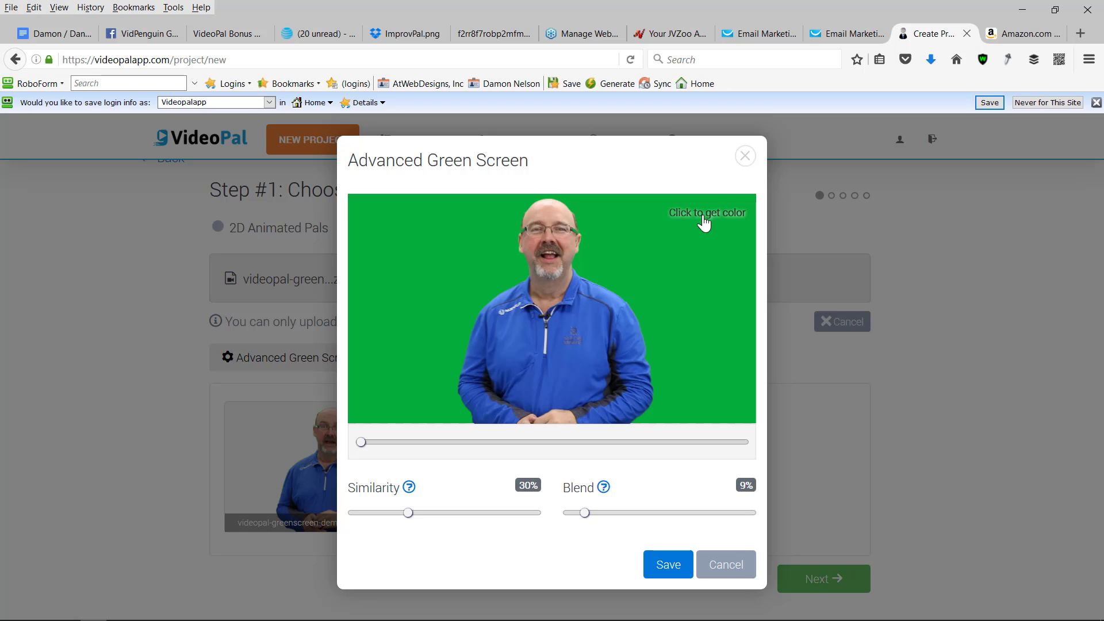
left_click(707, 227)
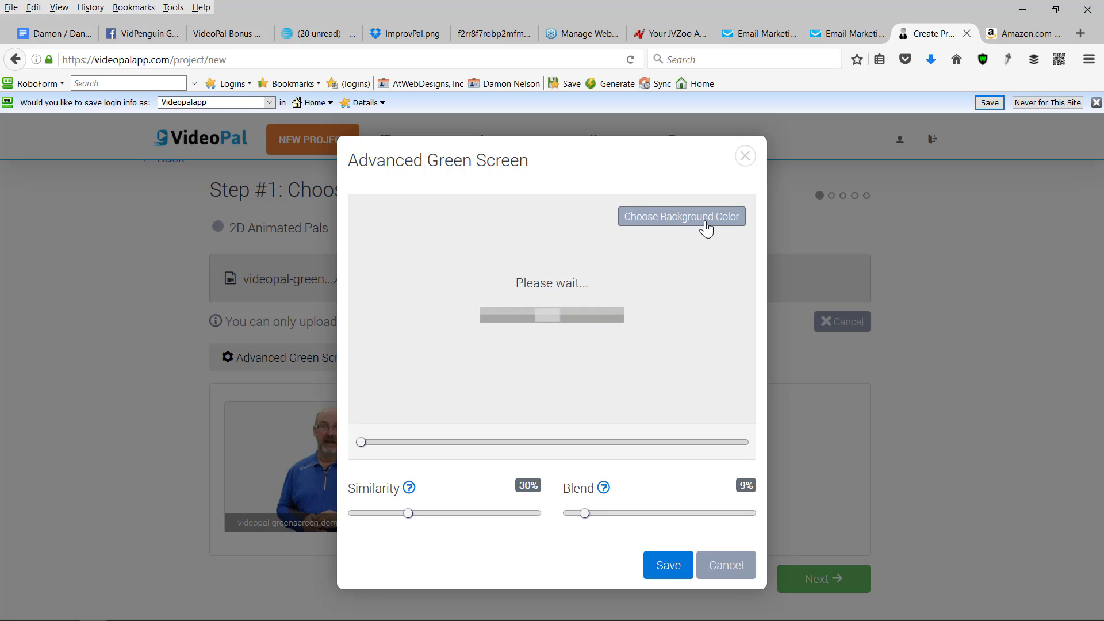
left_click(704, 223)
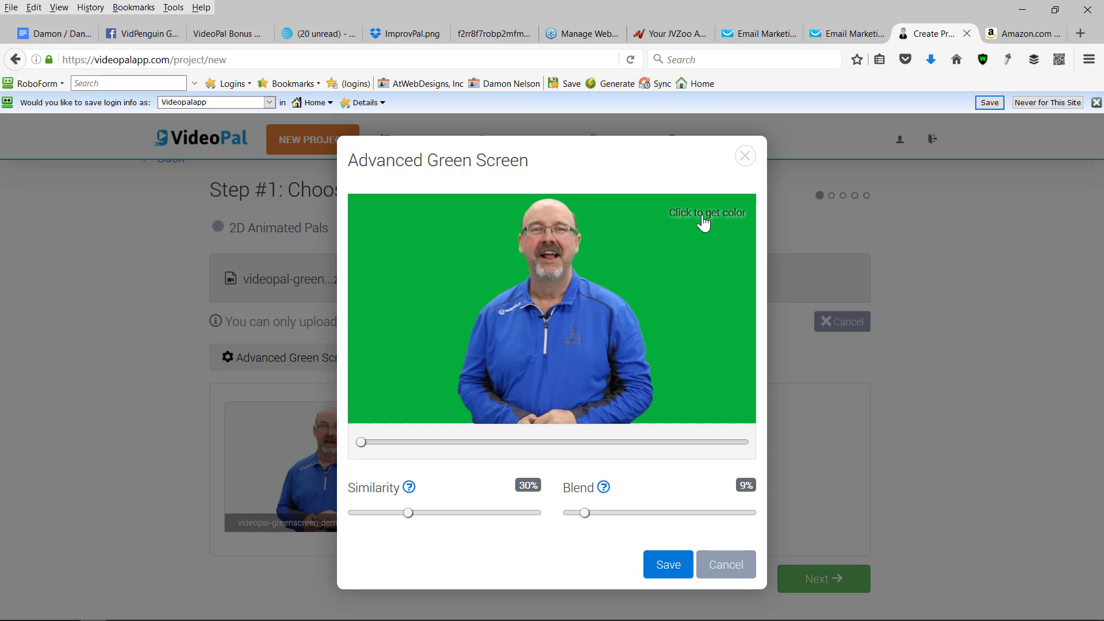
left_click(370, 254)
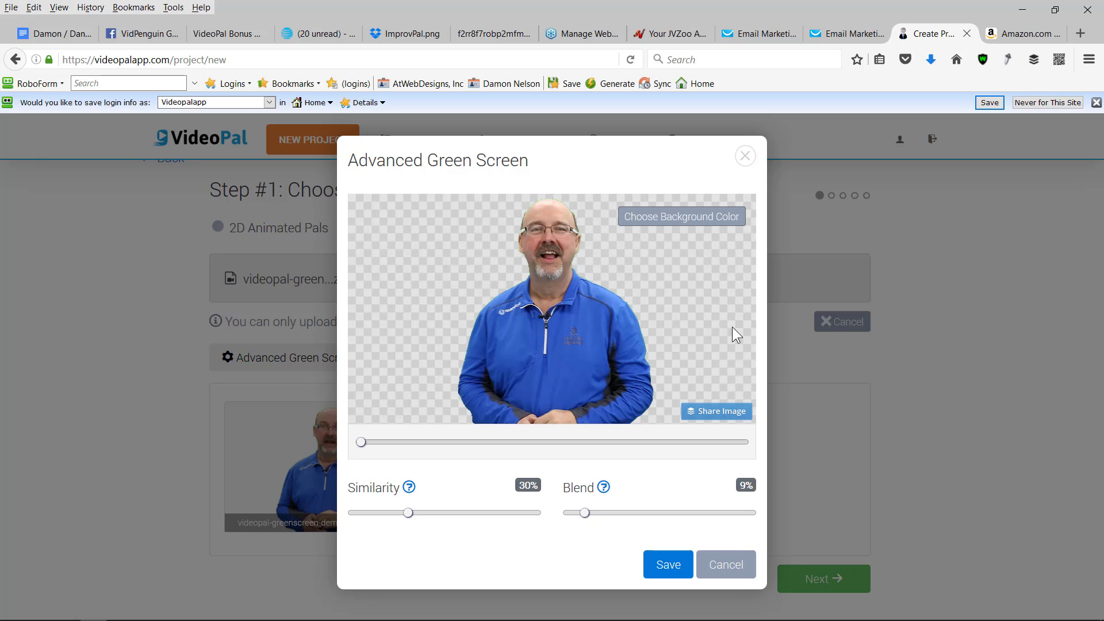
left_click(665, 564)
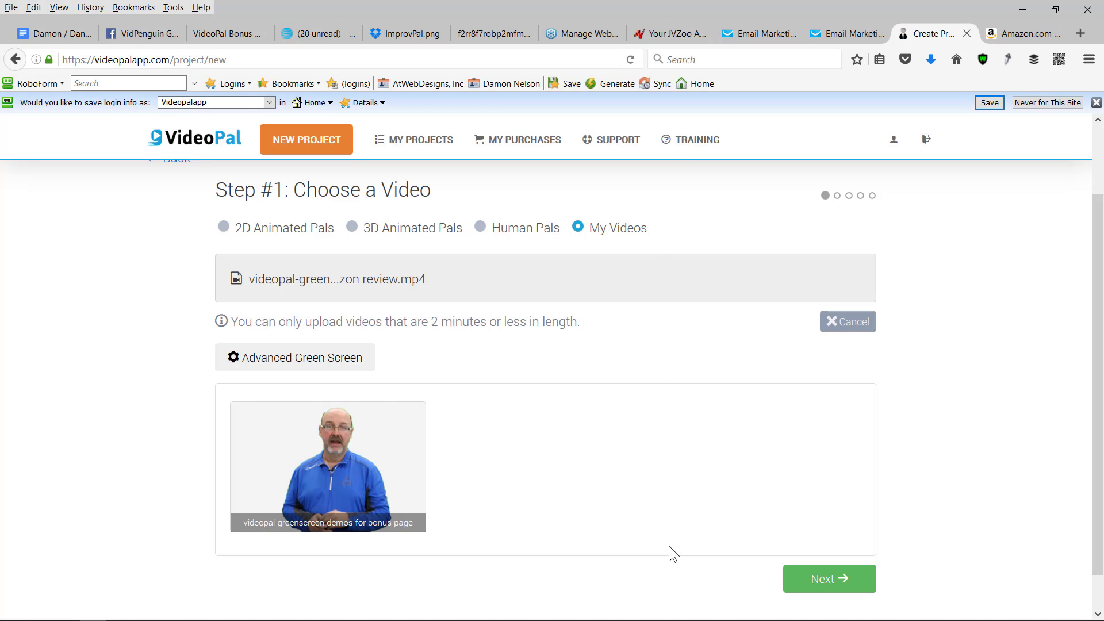
- Advance past Steps 1–3, keeping audio from the video and call to action at None
left_click(811, 581)
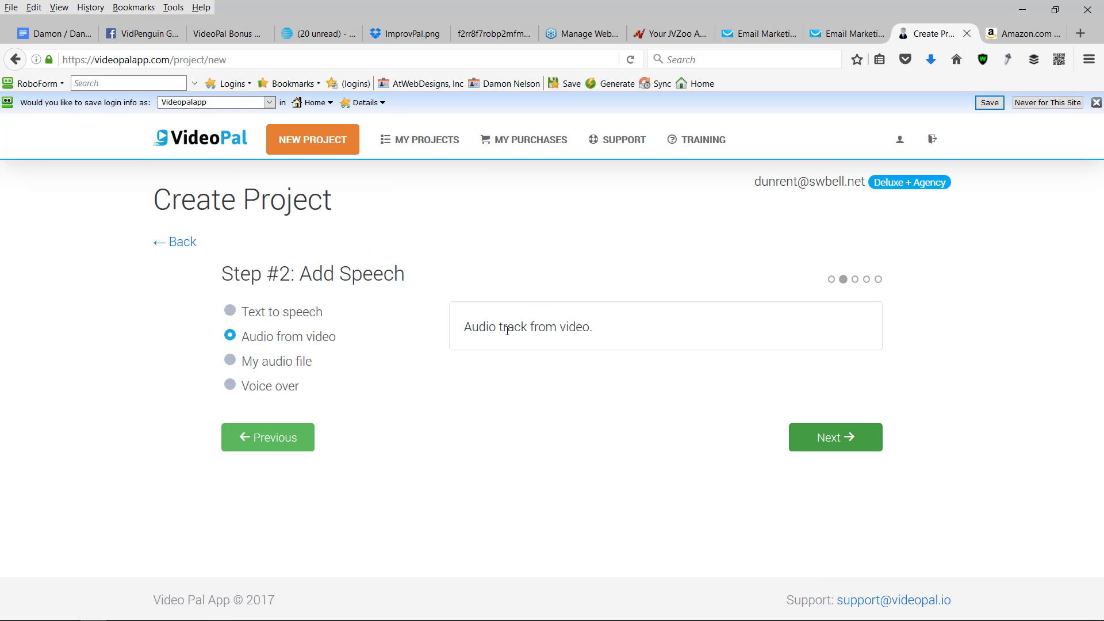
left_click(846, 445)
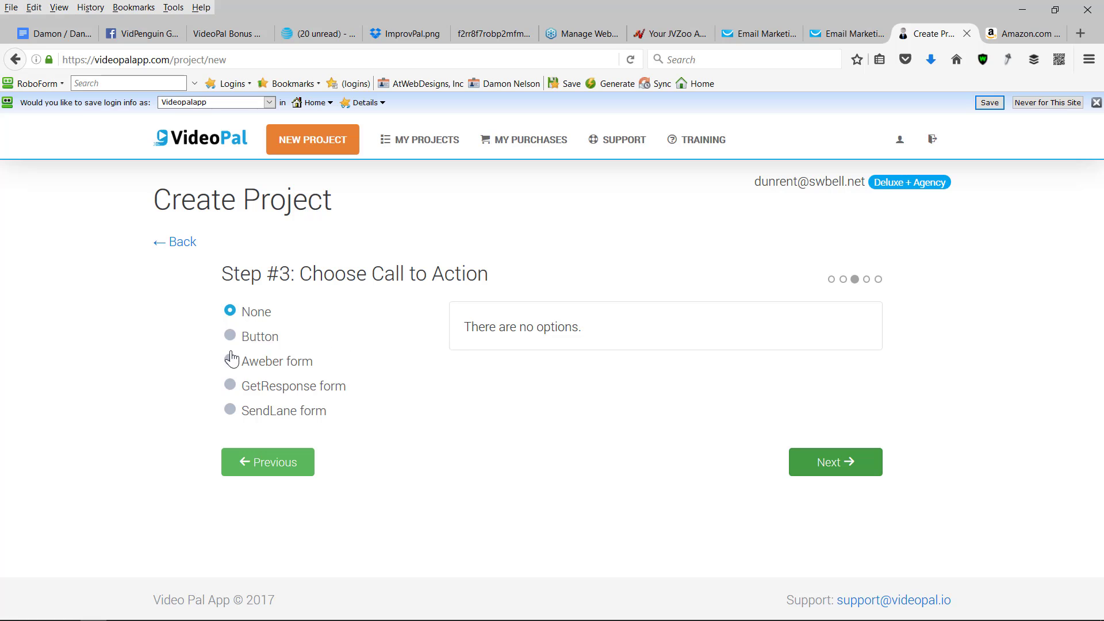
left_click(838, 471)
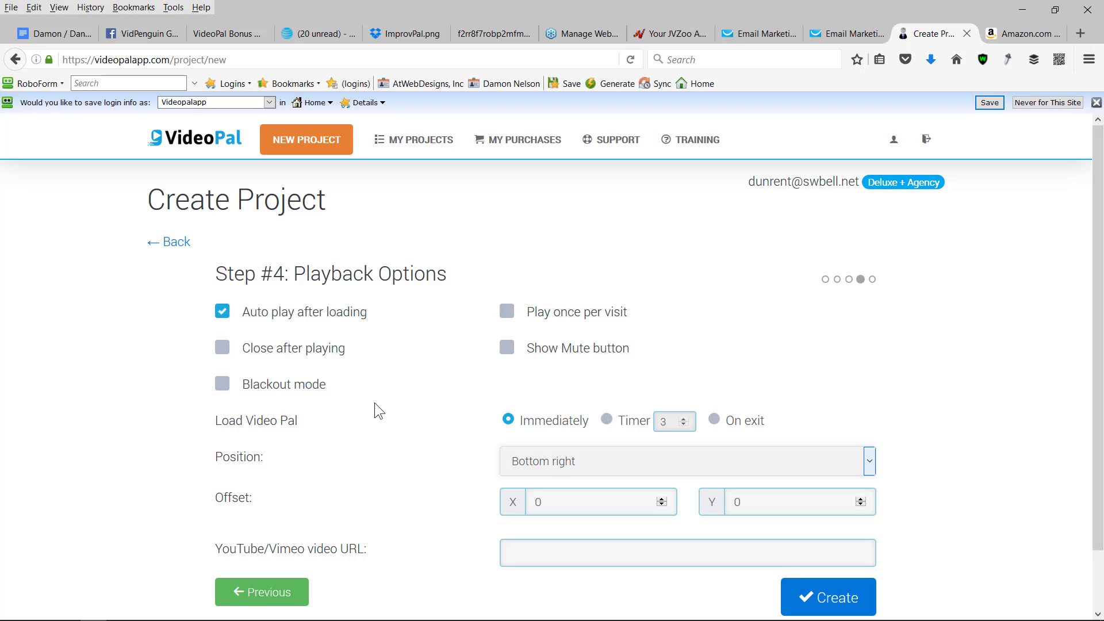
- Keep default playback options (auto play, immediate loading, bottom-right) and create the project
scroll(376, 406, "down", 2)
scroll(375, 404, "up", 2)
left_click(819, 600)
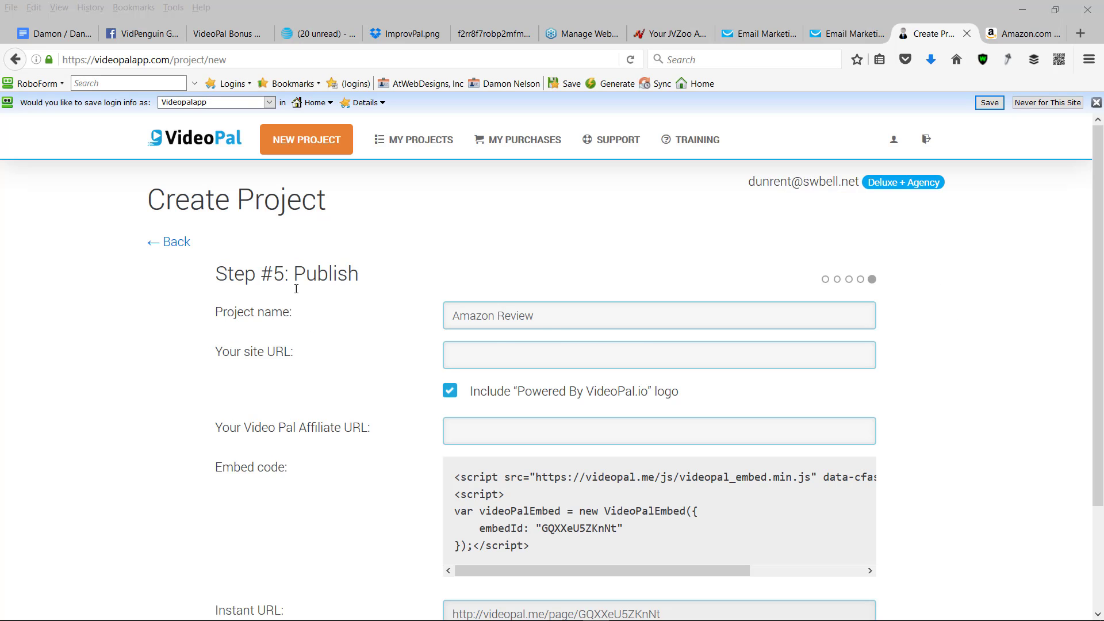
- Rename to 'Amazon Review Green Screen Popup', paste the Amazon site URL, drop the logo, and save
left_click(551, 317)
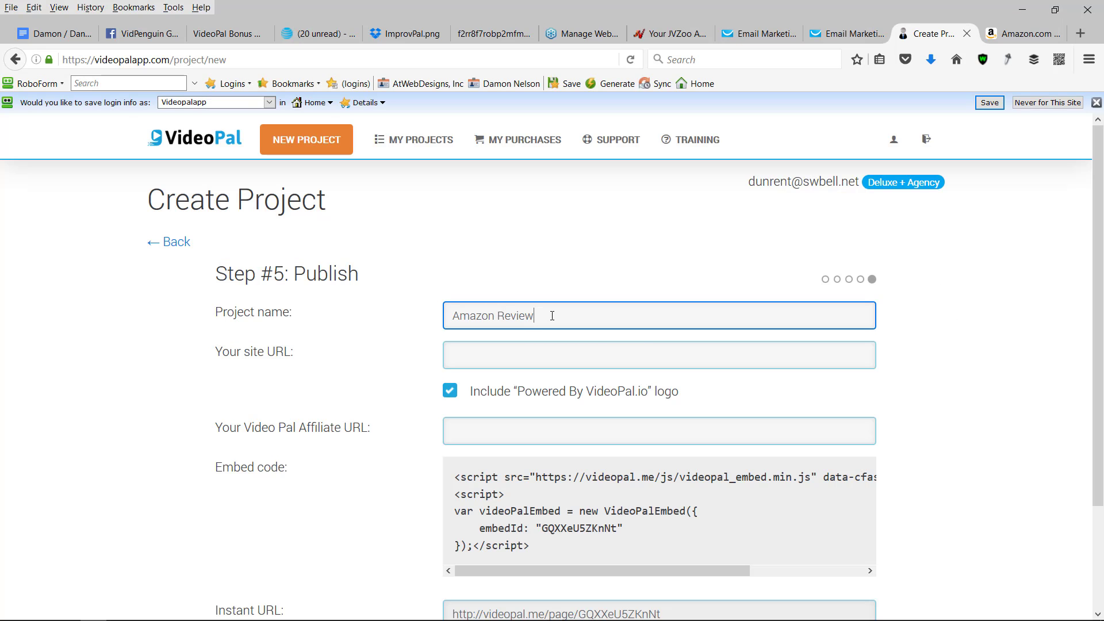
type("Green Screen Pop")
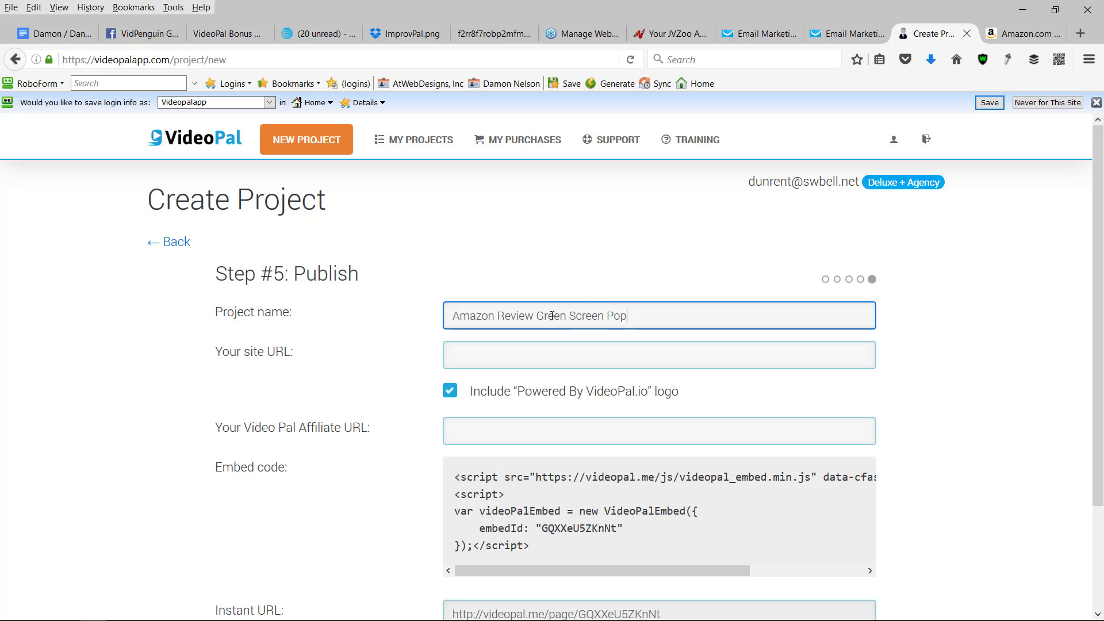
type("up")
left_click(482, 360)
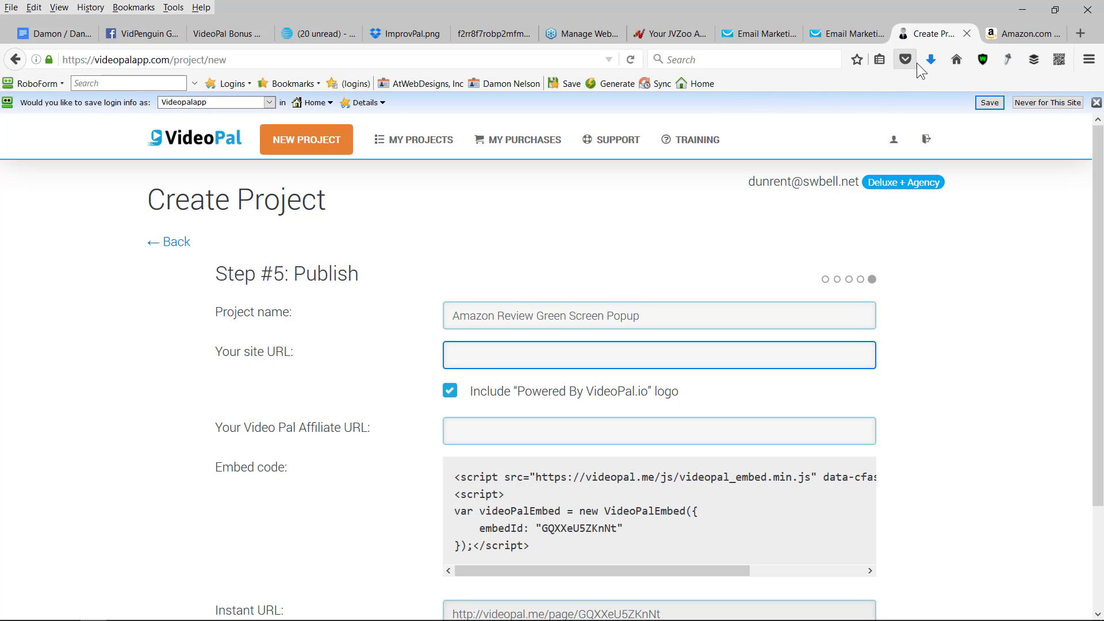
key("ctrl+v")
left_click(581, 393)
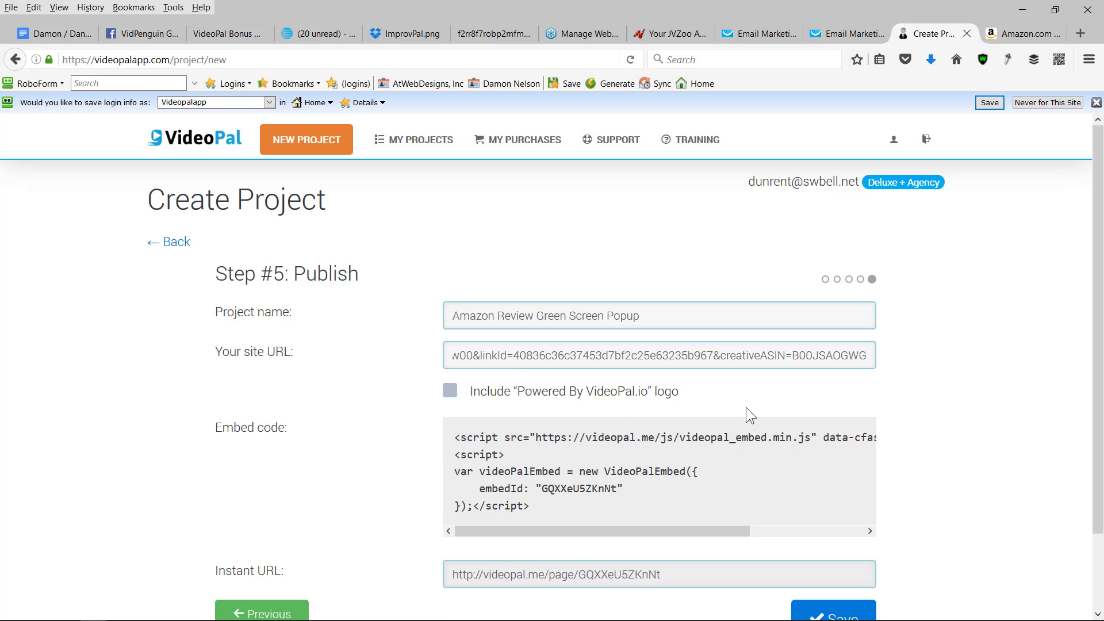
scroll(751, 409, "down", 2)
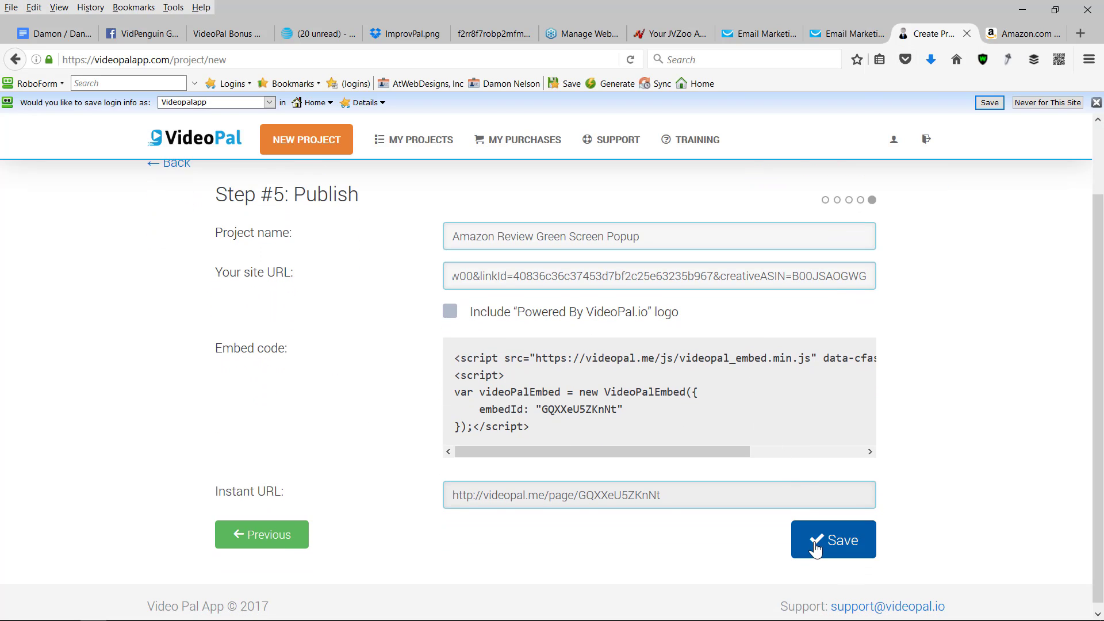
left_click(816, 543)
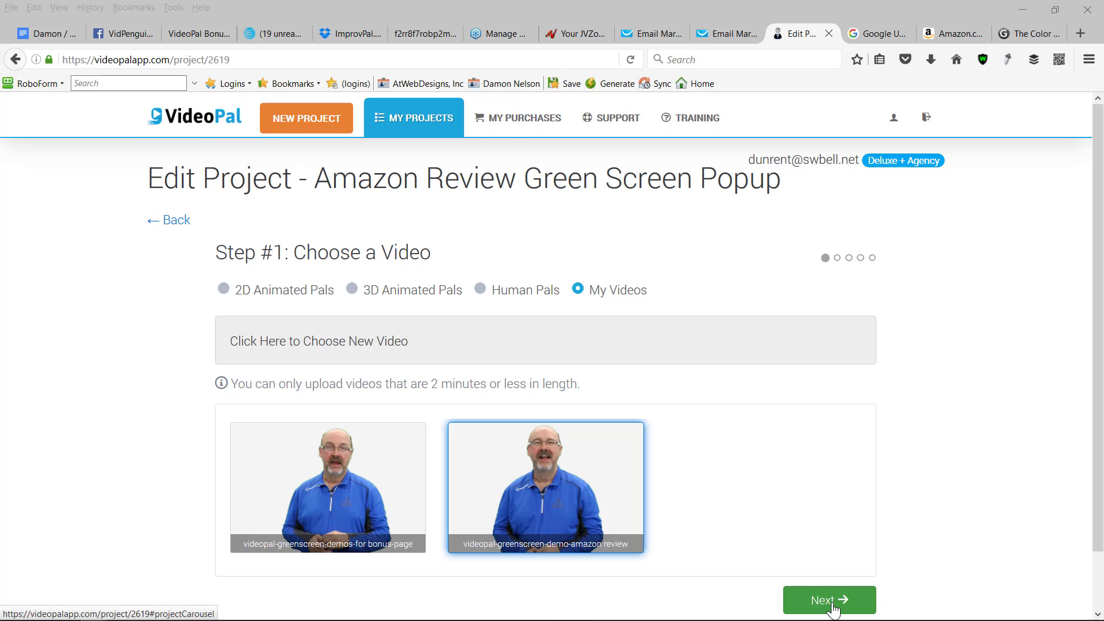
- Advance to the call-to-action step and clear the existing button link
left_click(828, 601)
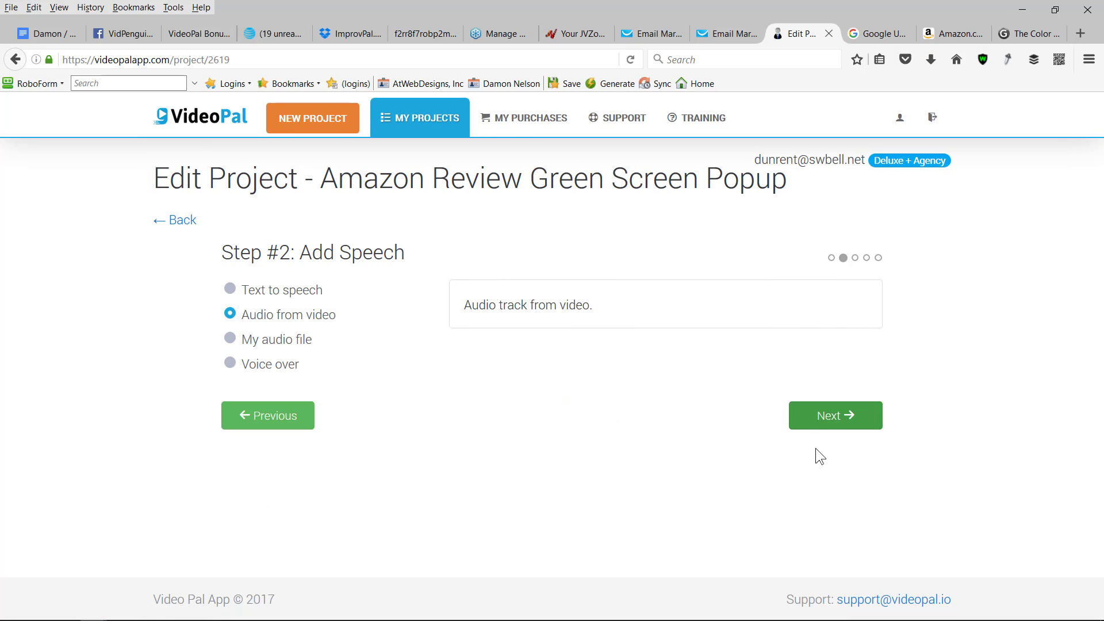
left_click(830, 424)
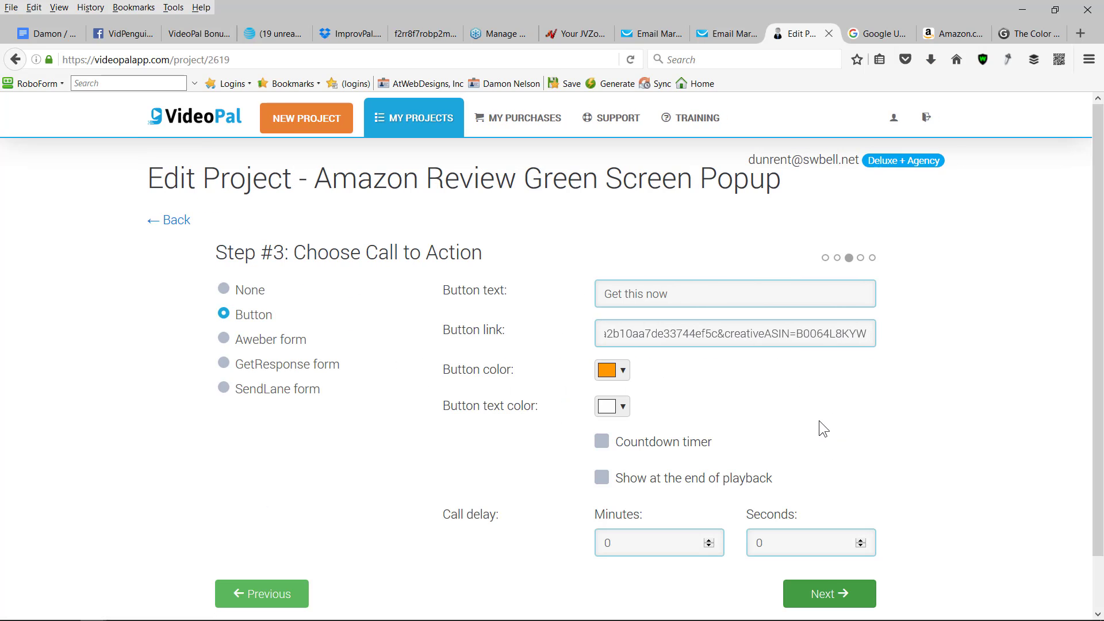
left_click(664, 333)
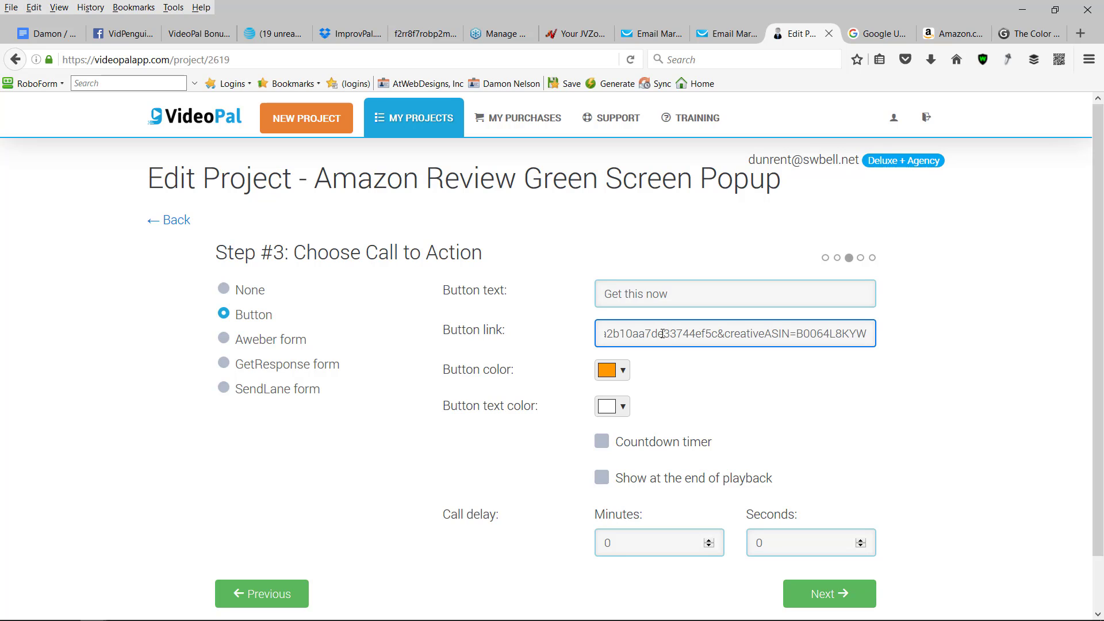
key("ctrl+a")
key("BackSpace")
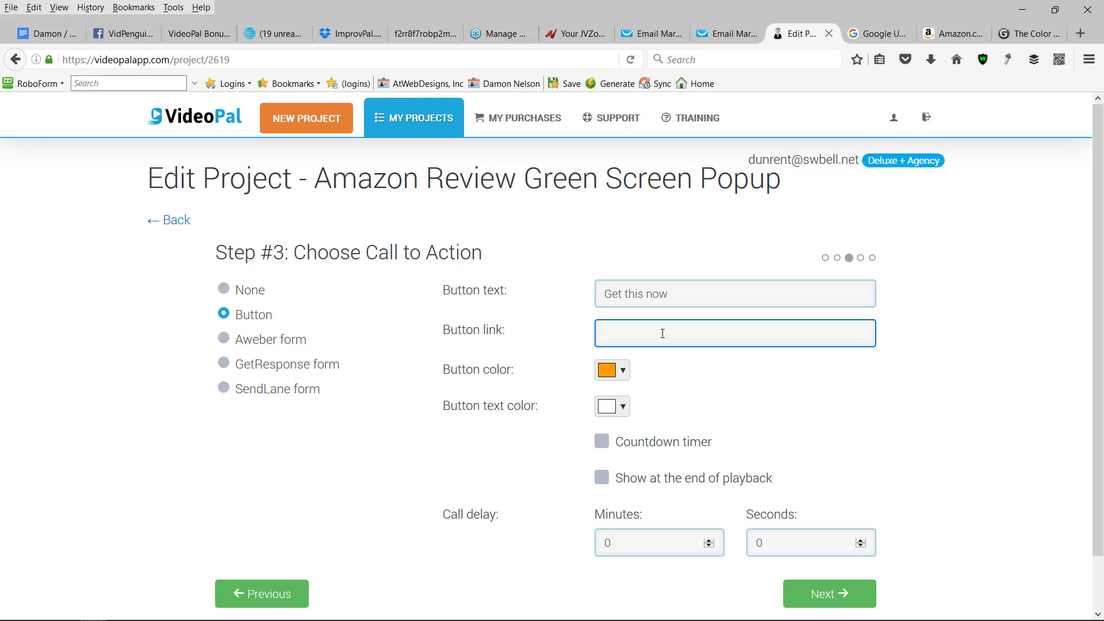
type("FF9900")
key("BackSpace")
key("BackSpace")
key("BackSpace")
key("BackSpace")
key("BackSpace")
key("BackSpace")
- Copy the Amazon product page URL and paste it as the 'Get this now' button link
left_click(982, 29)
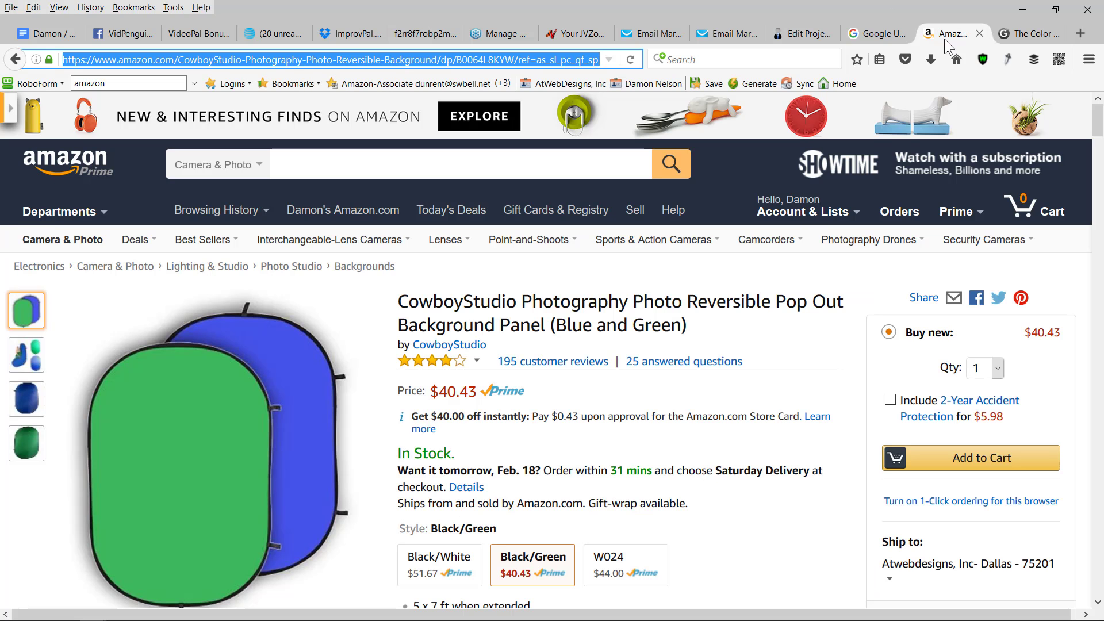
left_click(522, 82)
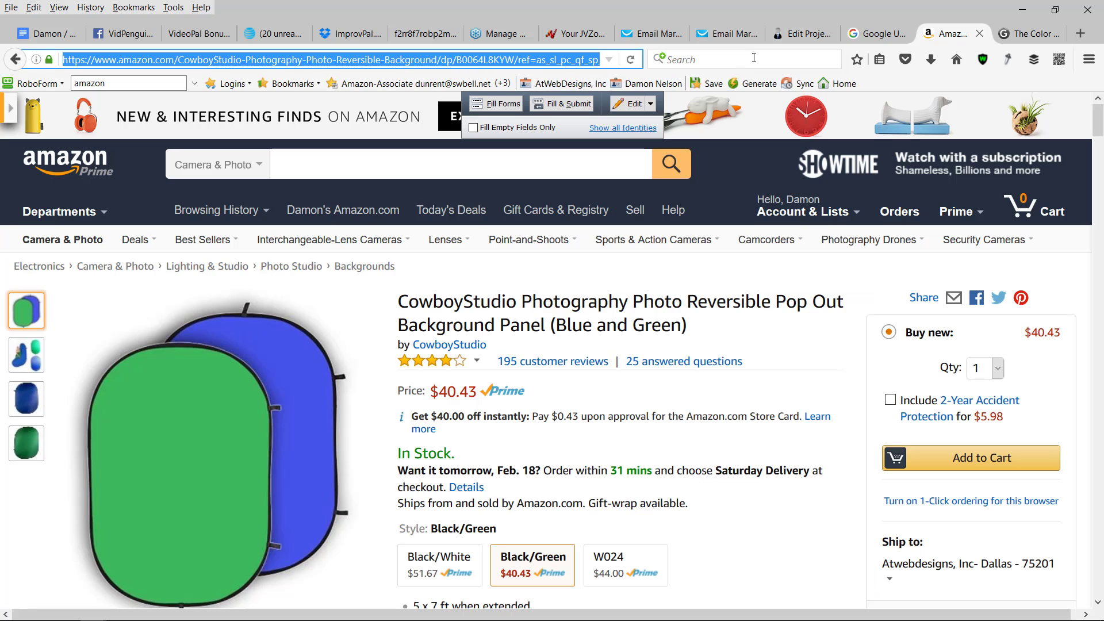
left_click(790, 41)
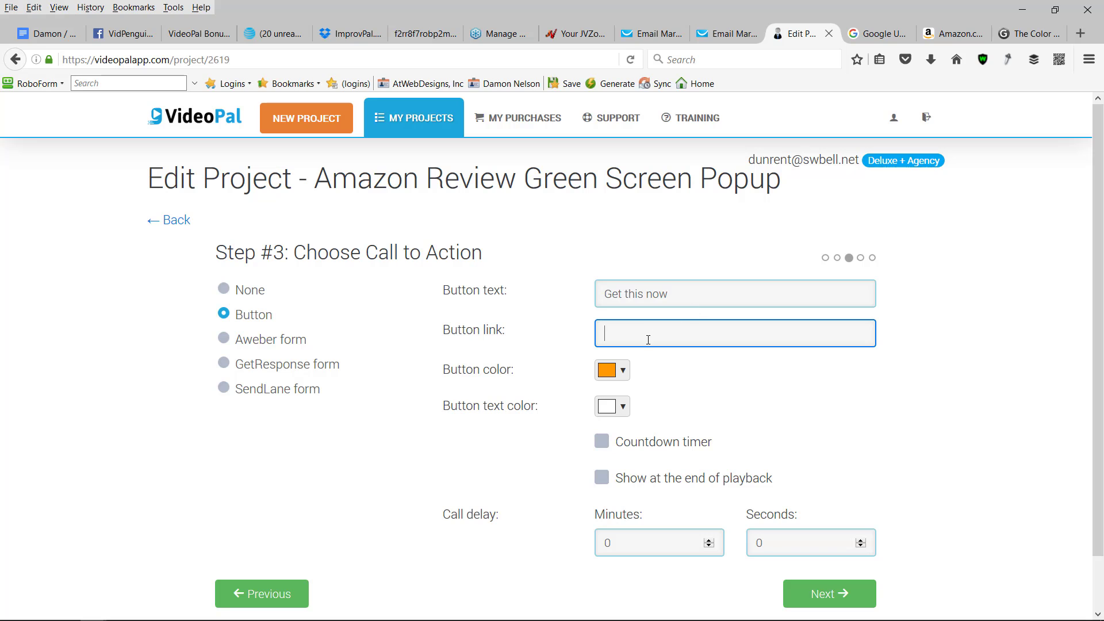
key("ctrl+v")
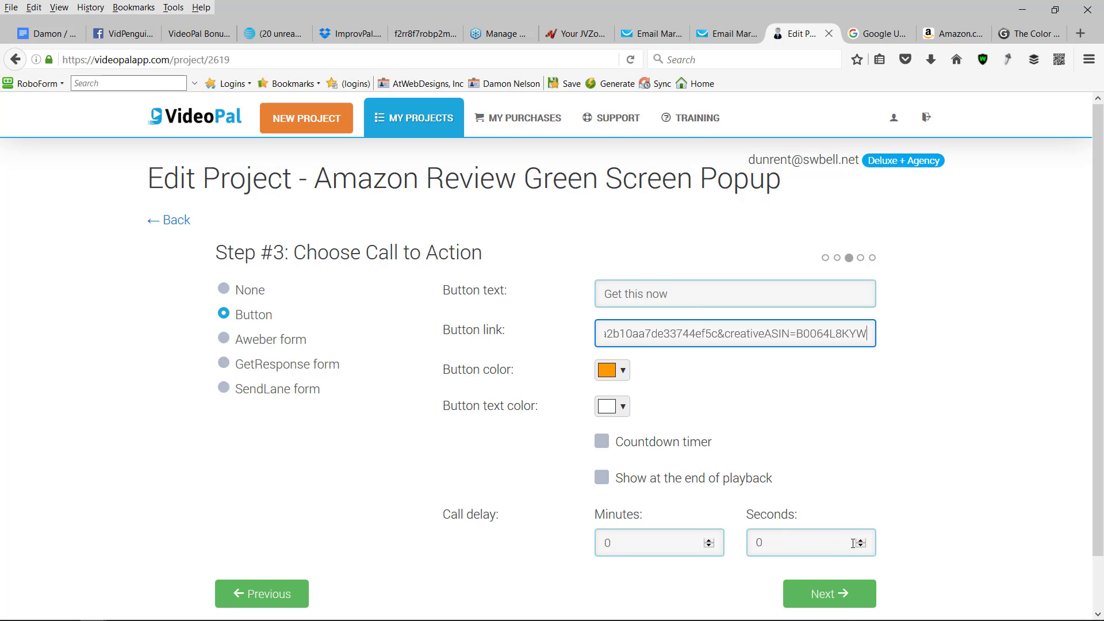
left_click(839, 598)
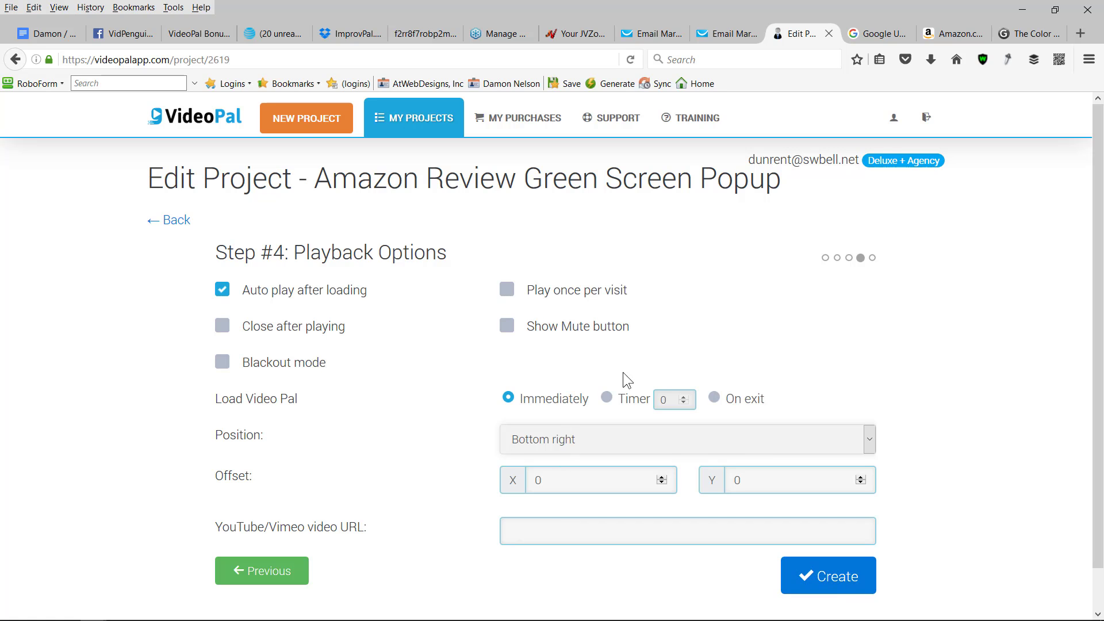
- Bring up the live Green Screen Popout page in Chrome and copy its URL
left_click(827, 585)
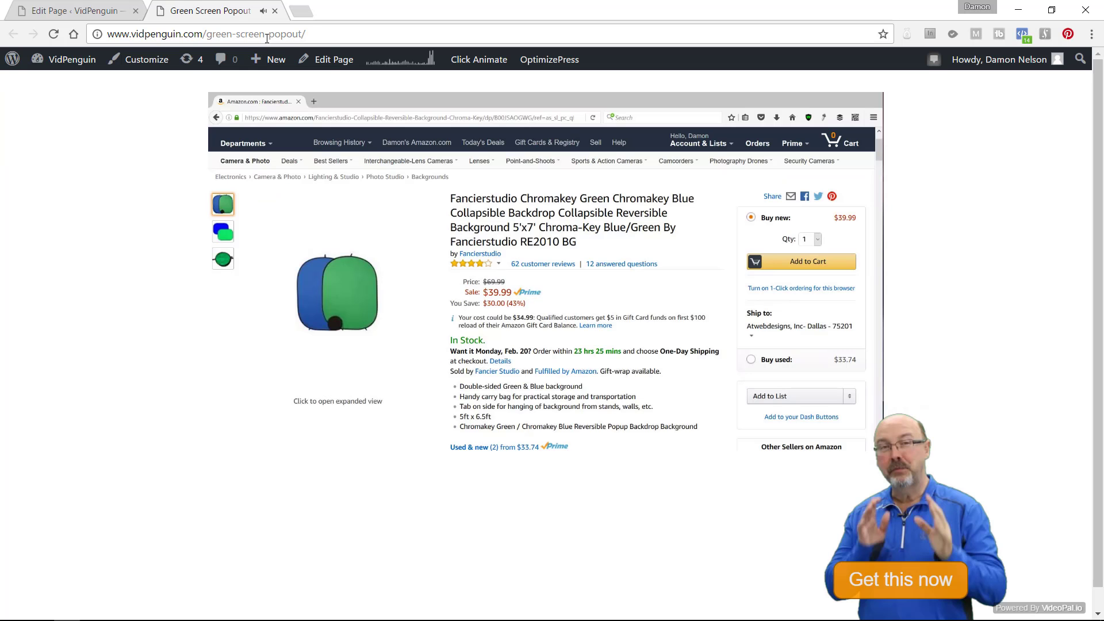
left_click(267, 34)
key("ctrl+c")
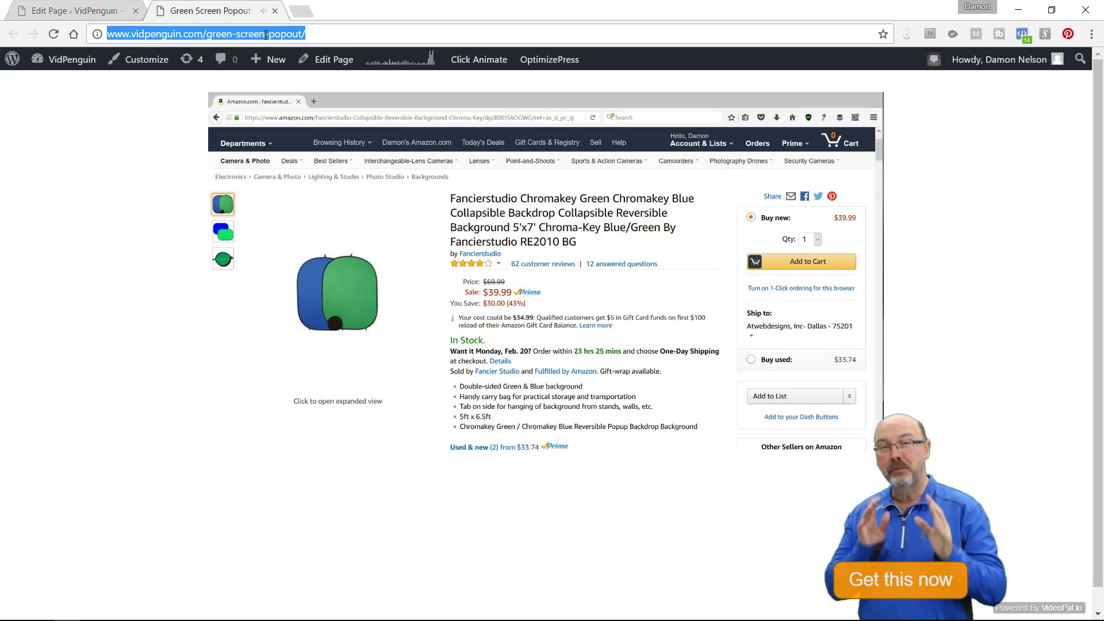
mouse_move(880, 460)
key("alt+Tab")
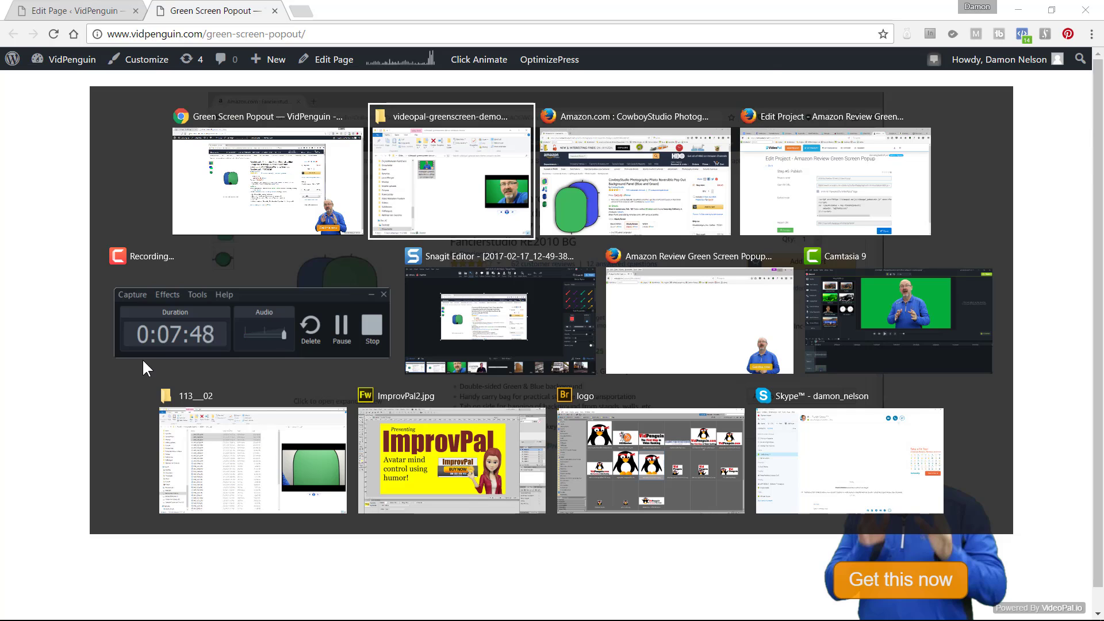
- Replace VideoPal's Your site URL with the Green Screen Popout page address and save
key("alt+Tab")
key("alt+Tab")
key("ctrl+a")
key("BackSpace")
key("ctrl+v")
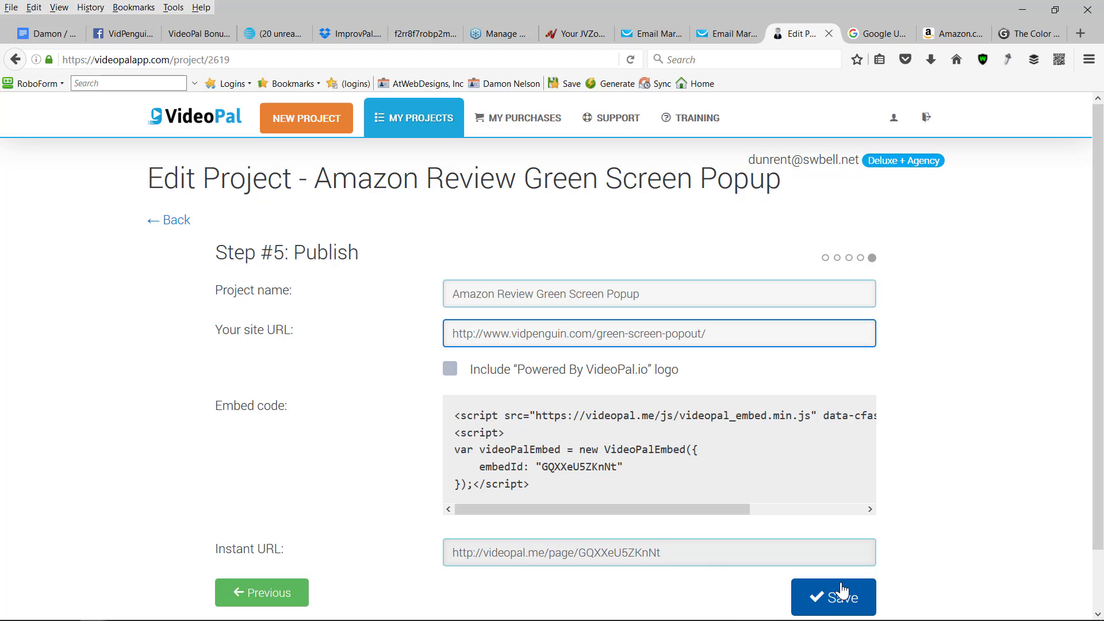
scroll(964, 445, "down", 2)
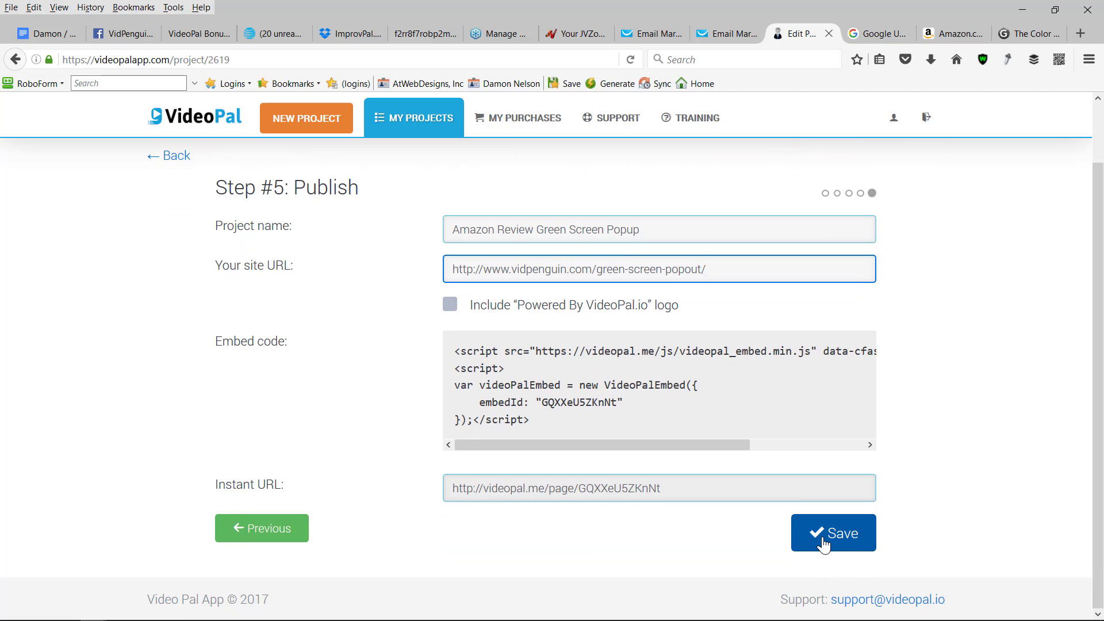
left_click(824, 544)
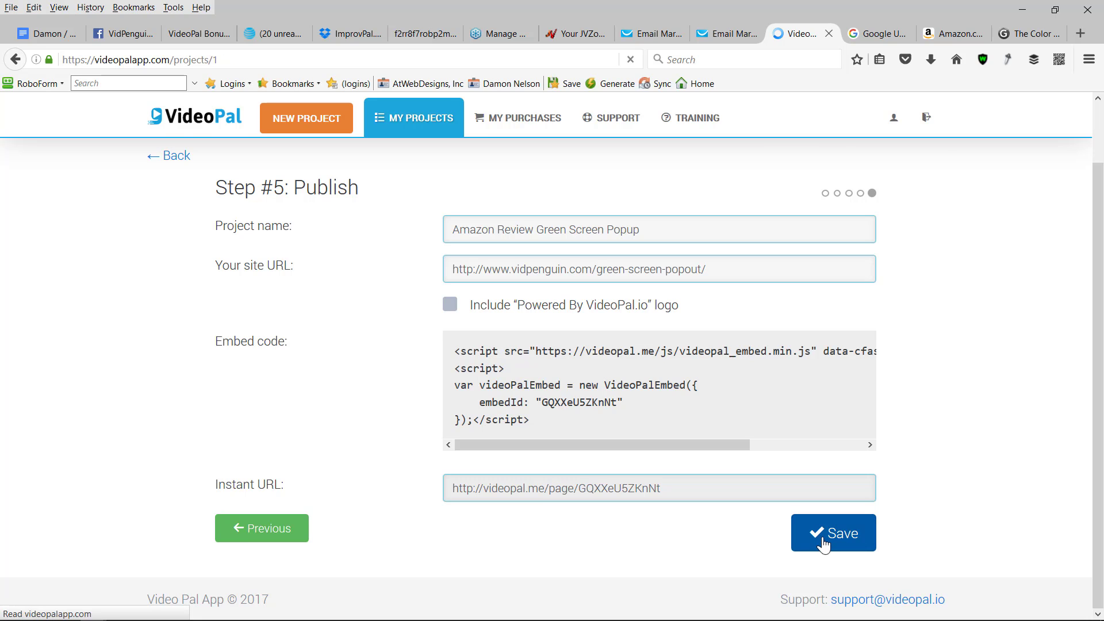
- Copy the project's embed code and open the Green Screen Popout page's WordPress editor
left_click(597, 264)
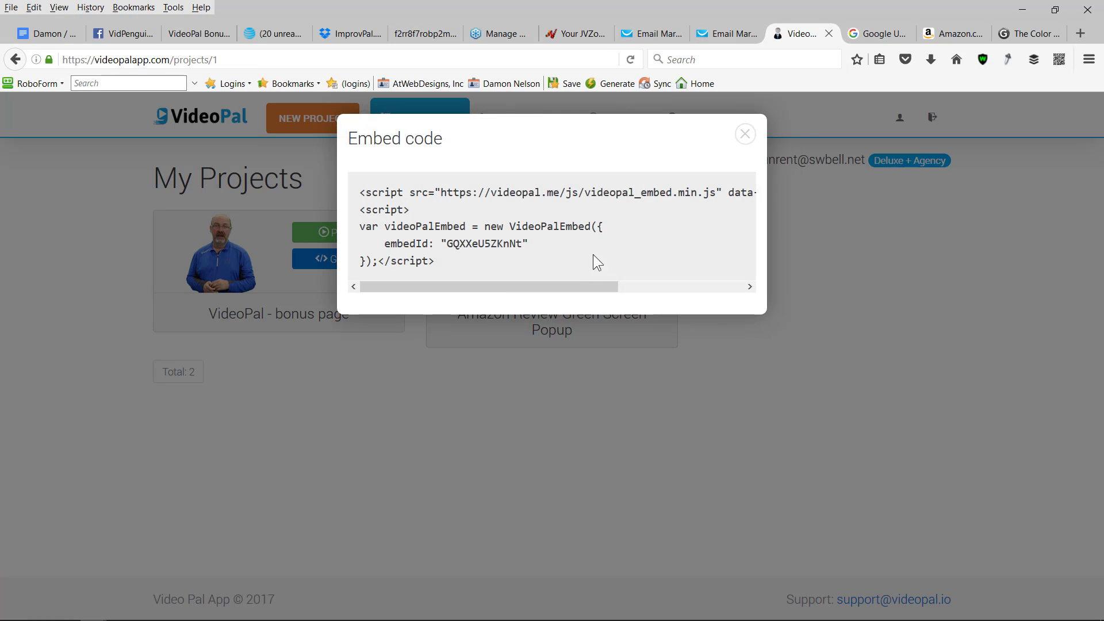
left_click_drag(440, 266, 337, 186)
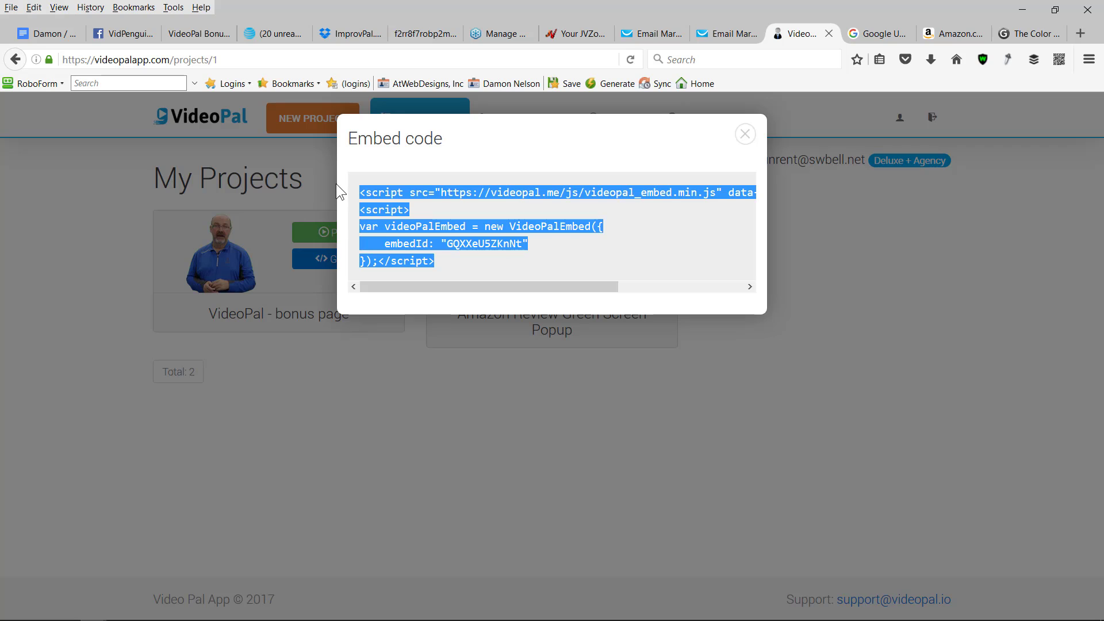
key("alt+Tab")
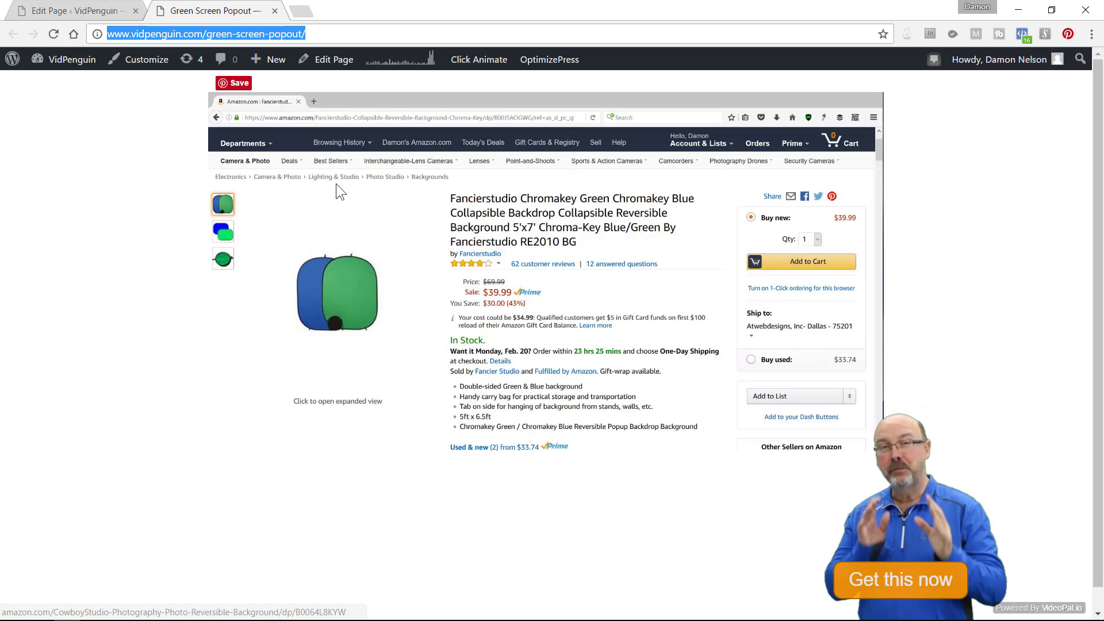
left_click(327, 63)
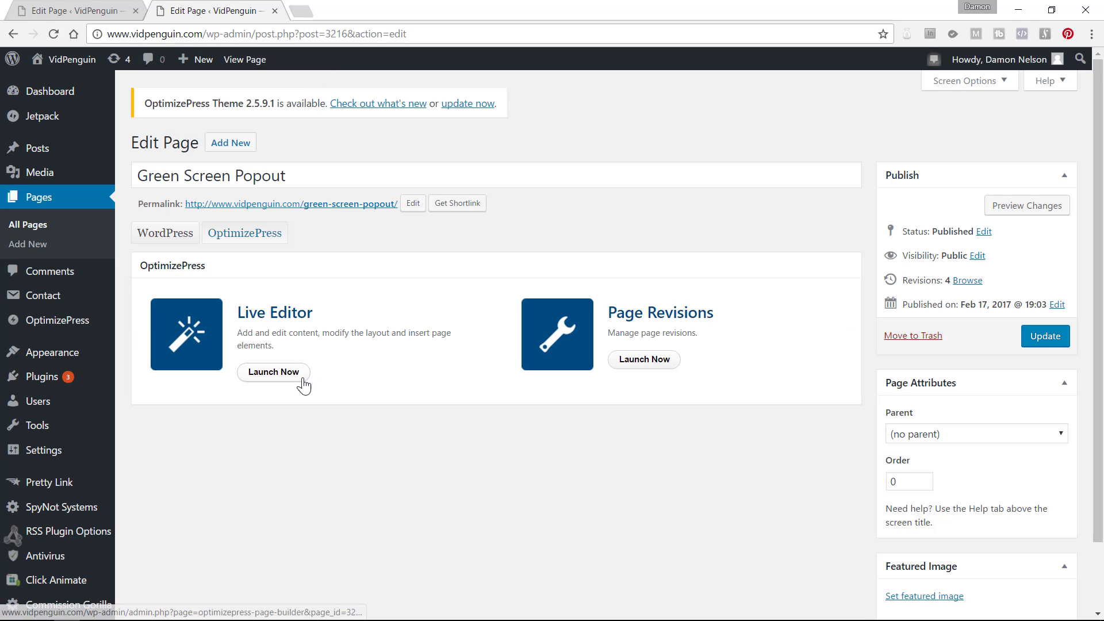
- In LiveEditor Page Settings, paste the VideoPal embed code as the Header script and update
left_click(292, 379)
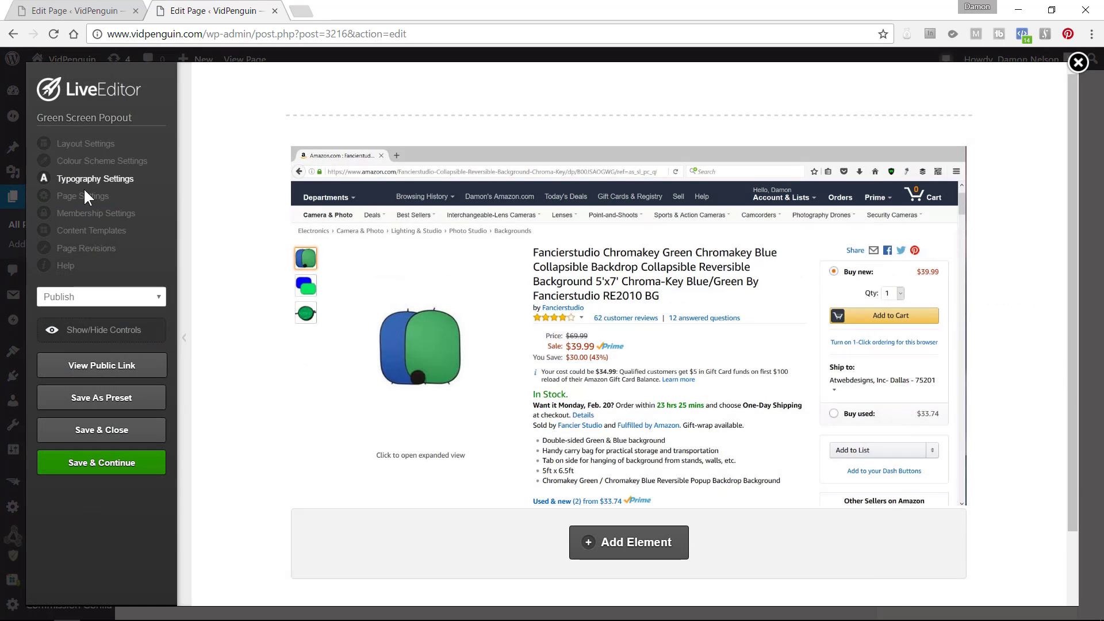
left_click(83, 197)
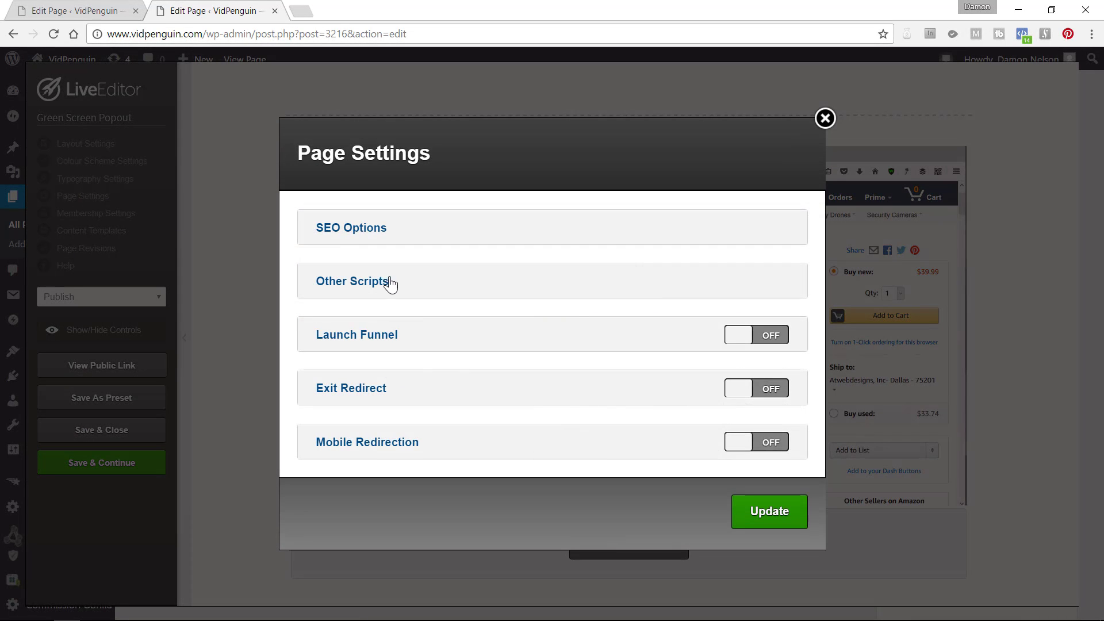
left_click(390, 283)
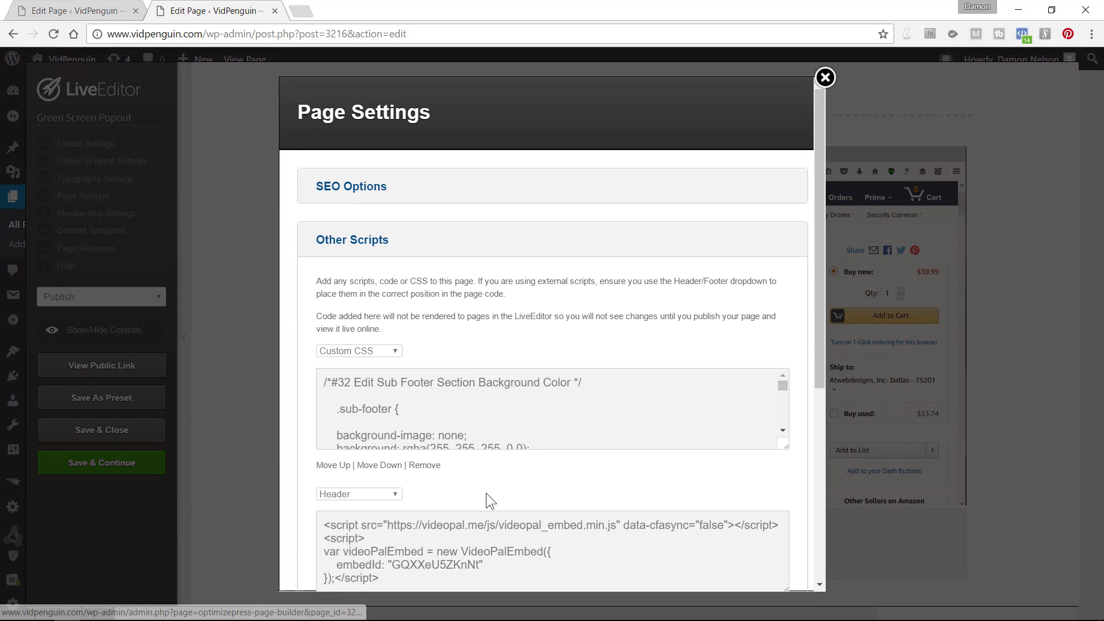
scroll(487, 491, "down", 2)
left_click_drag(383, 434, 303, 371)
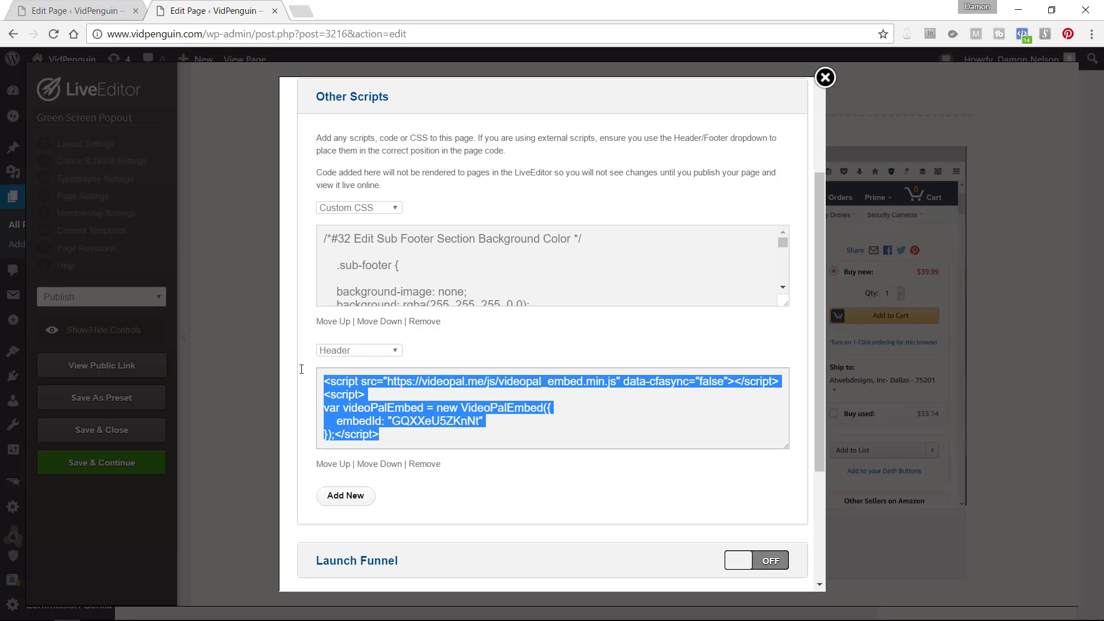
left_click(301, 370)
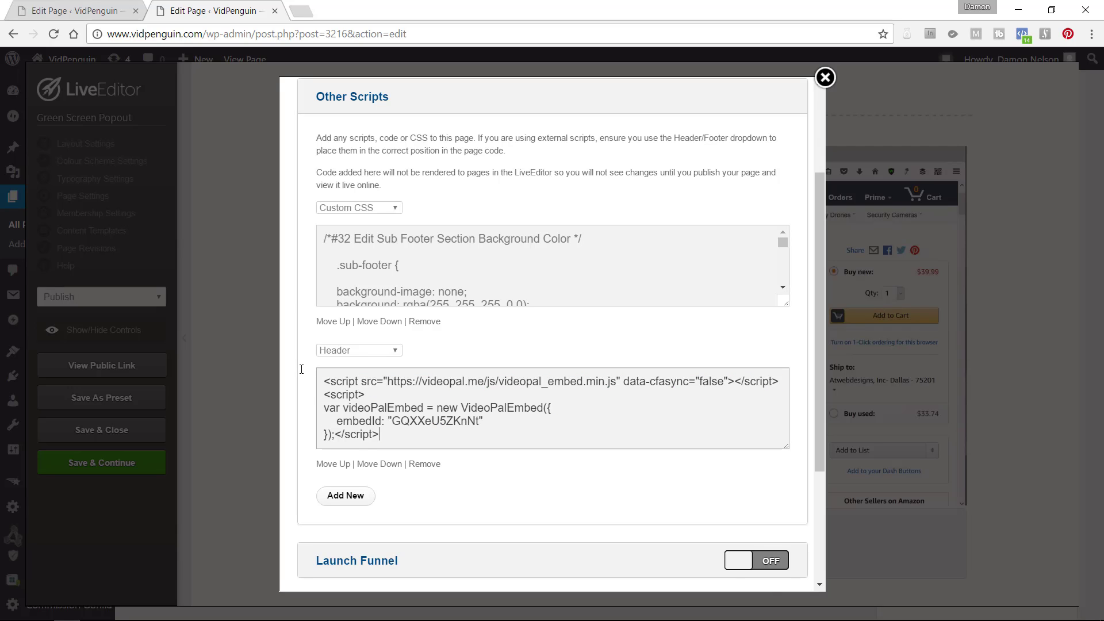
scroll(621, 500, "down", 3)
left_click(755, 567)
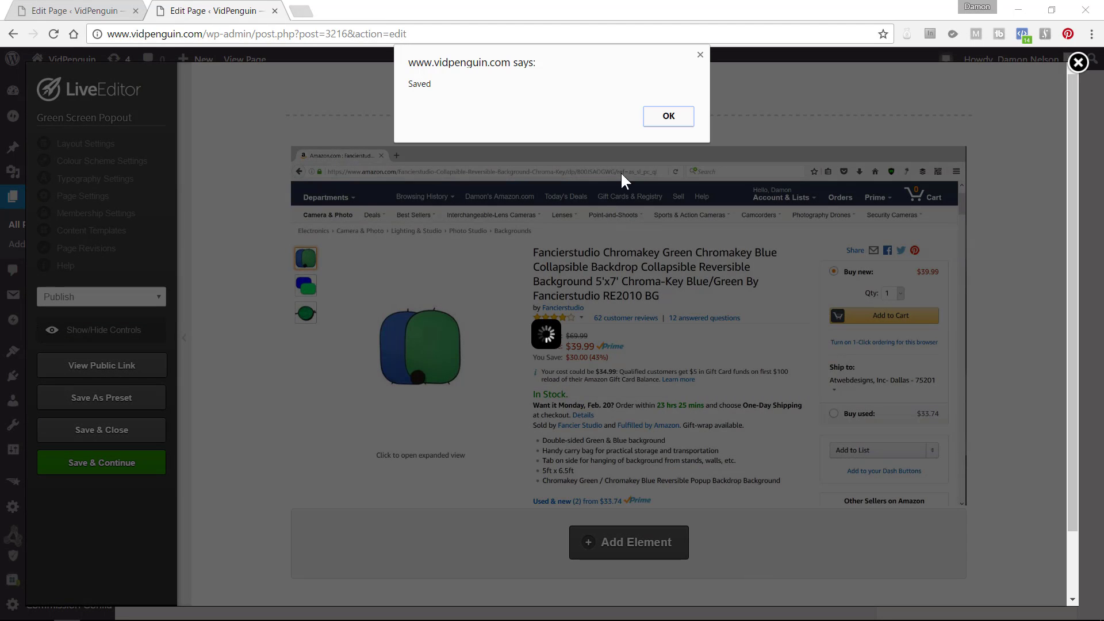
- Replace the Amazon screenshot image's Link URL with the CowboyStudio affiliate link and insert it
left_click(667, 117)
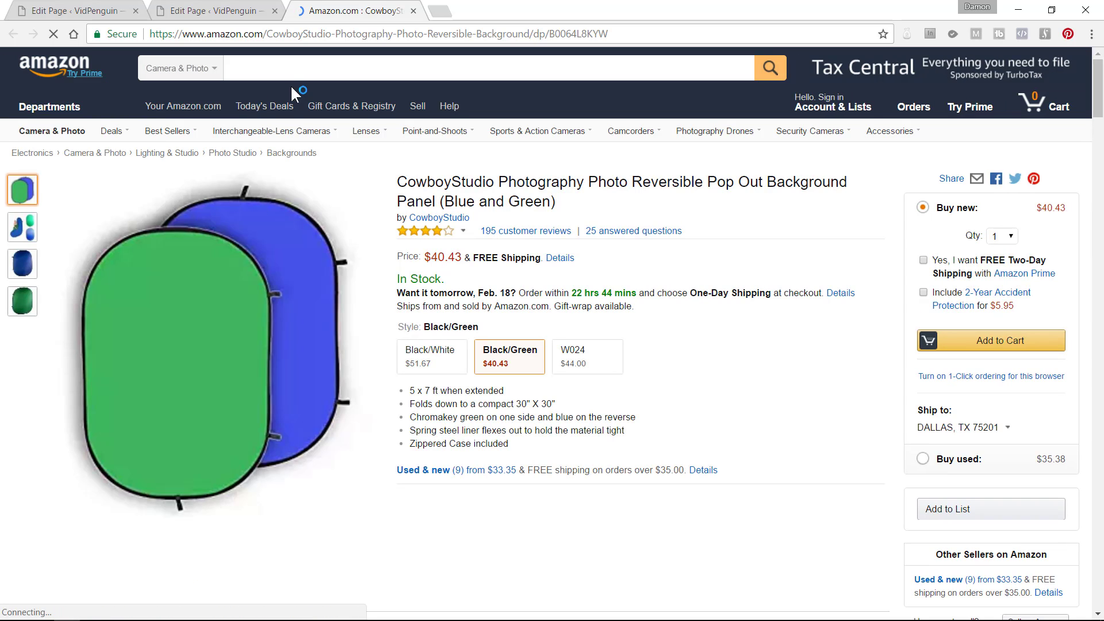
left_click(230, 13)
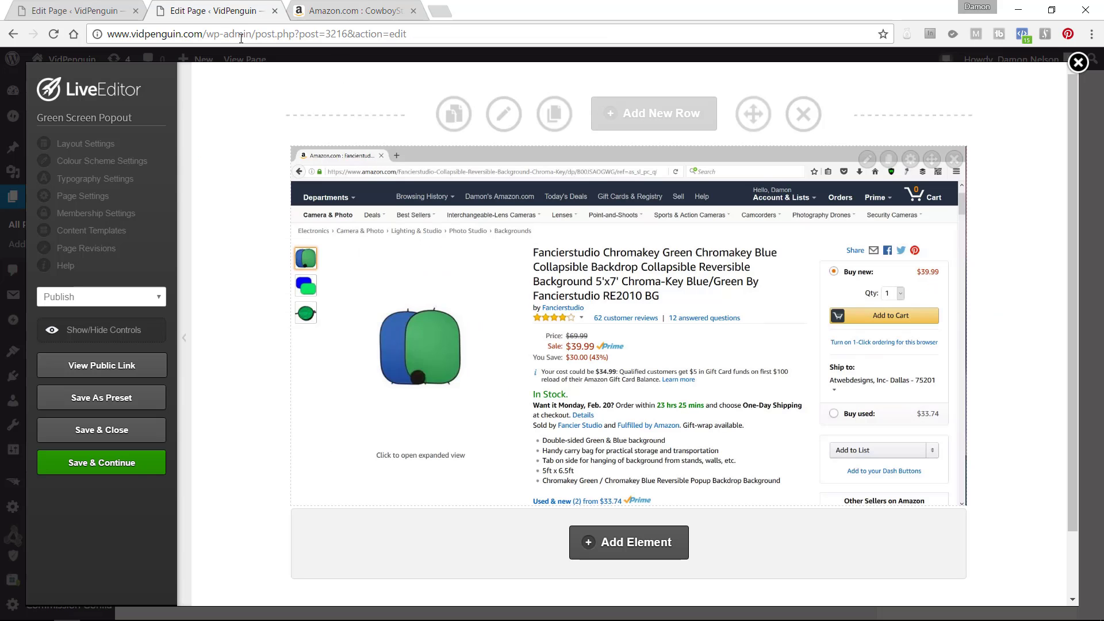
left_click(701, 247)
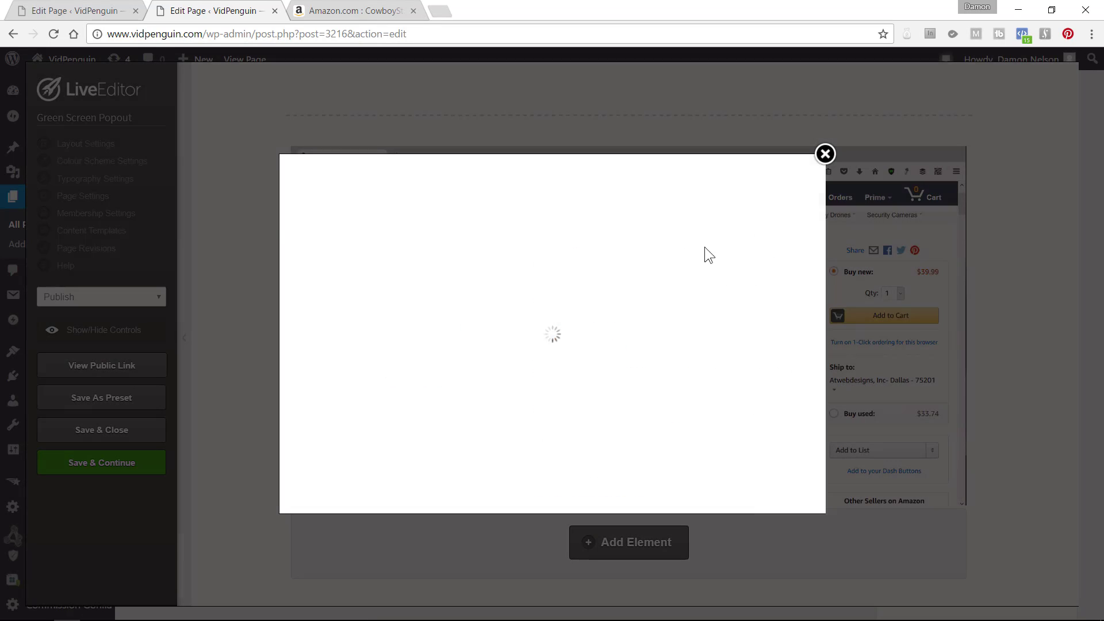
scroll(575, 402, "down", 6)
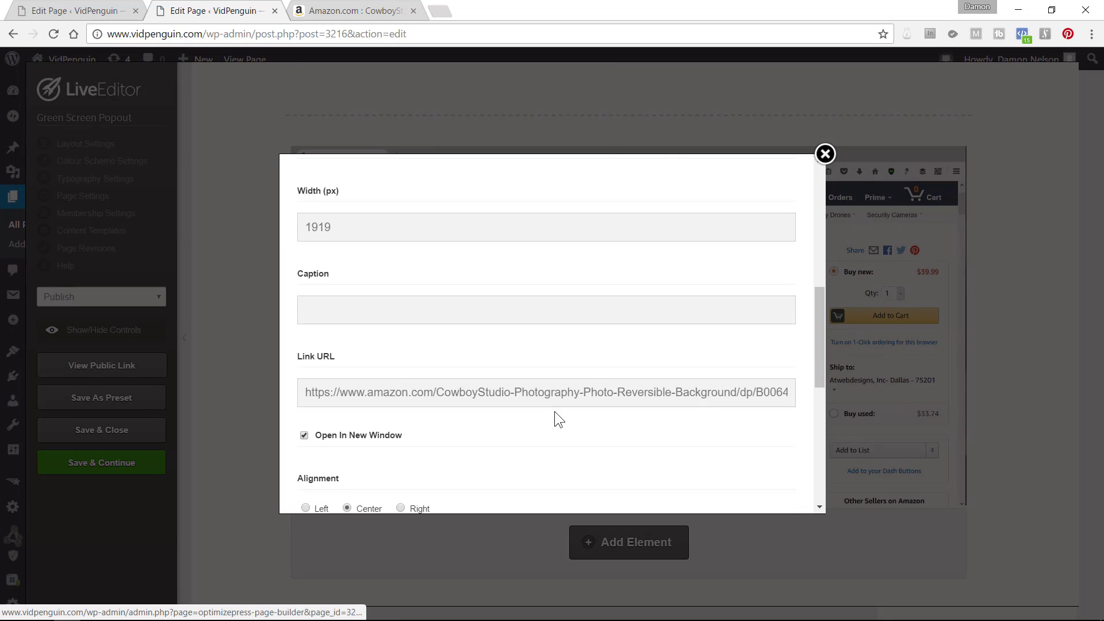
left_click(490, 397)
key("ctrl+a")
key("BackSpace")
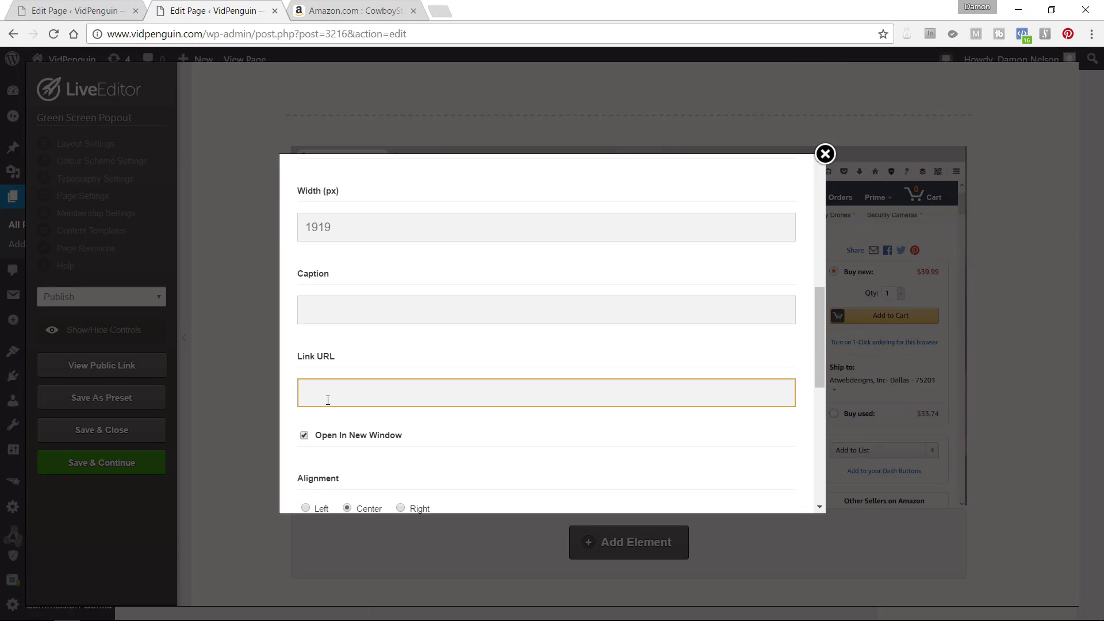
key("ctrl+v")
scroll(624, 469, "down", 10)
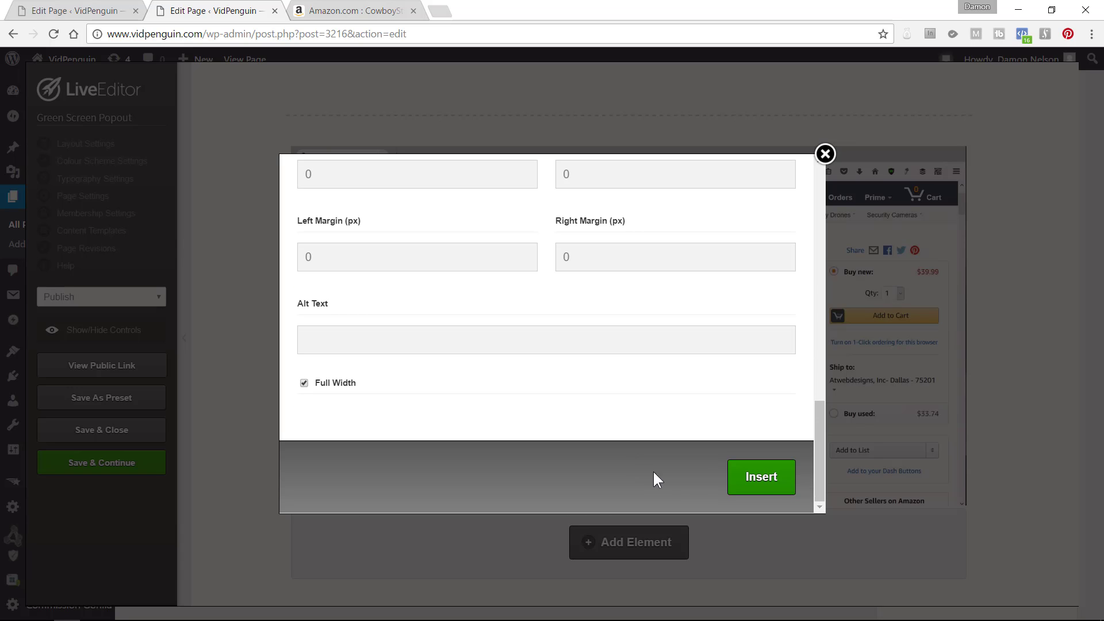
left_click(757, 485)
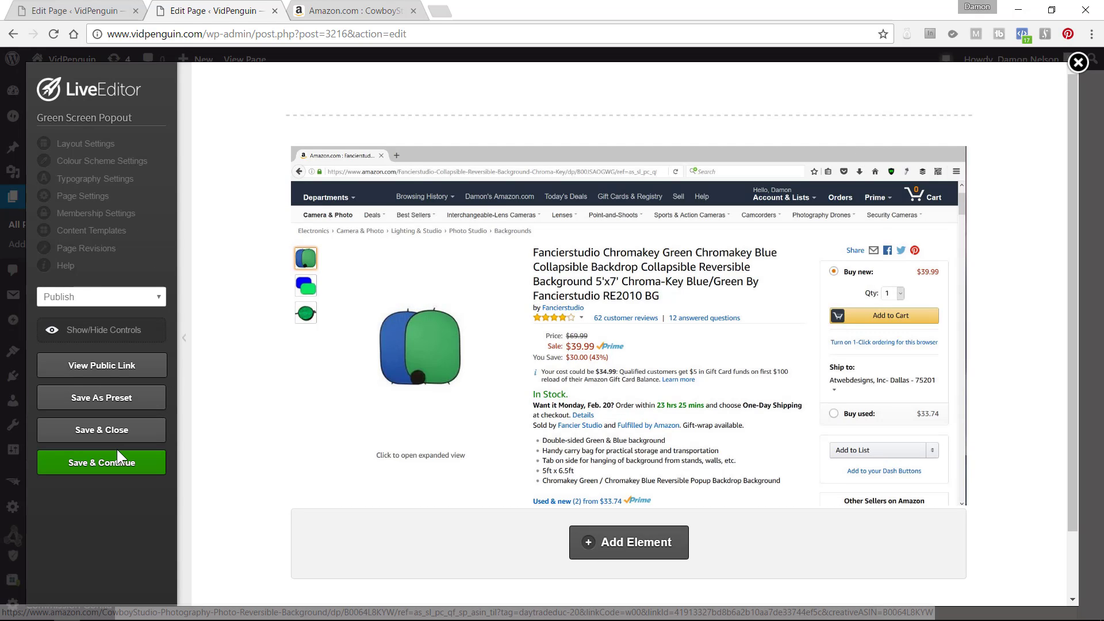
- Save and close the editor, then view the published Green Screen Popout page
left_click(105, 437)
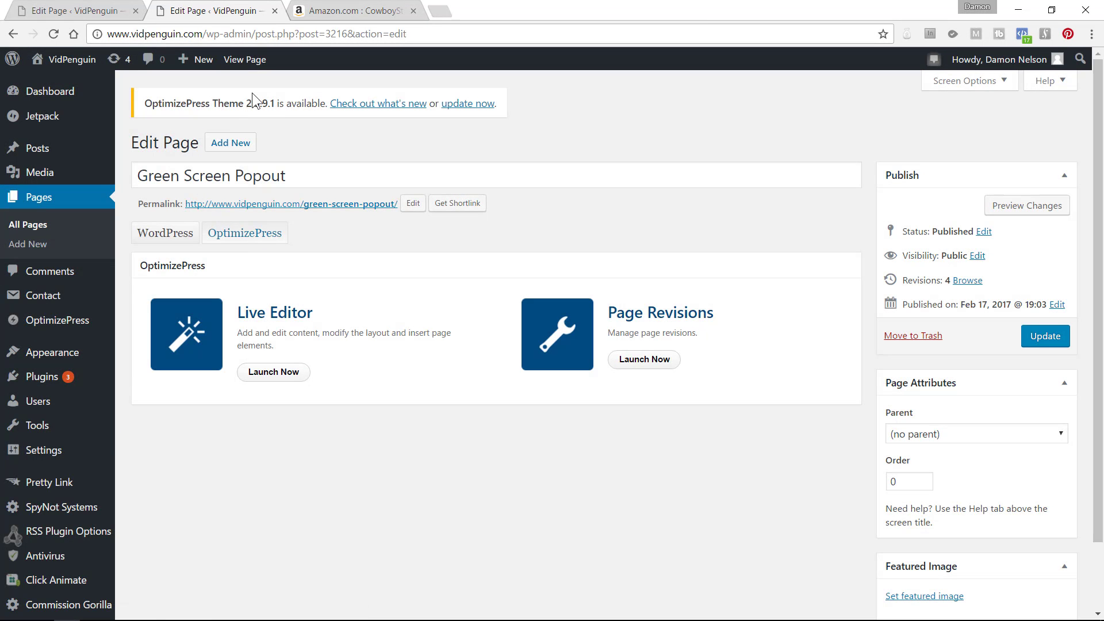
left_click(253, 68)
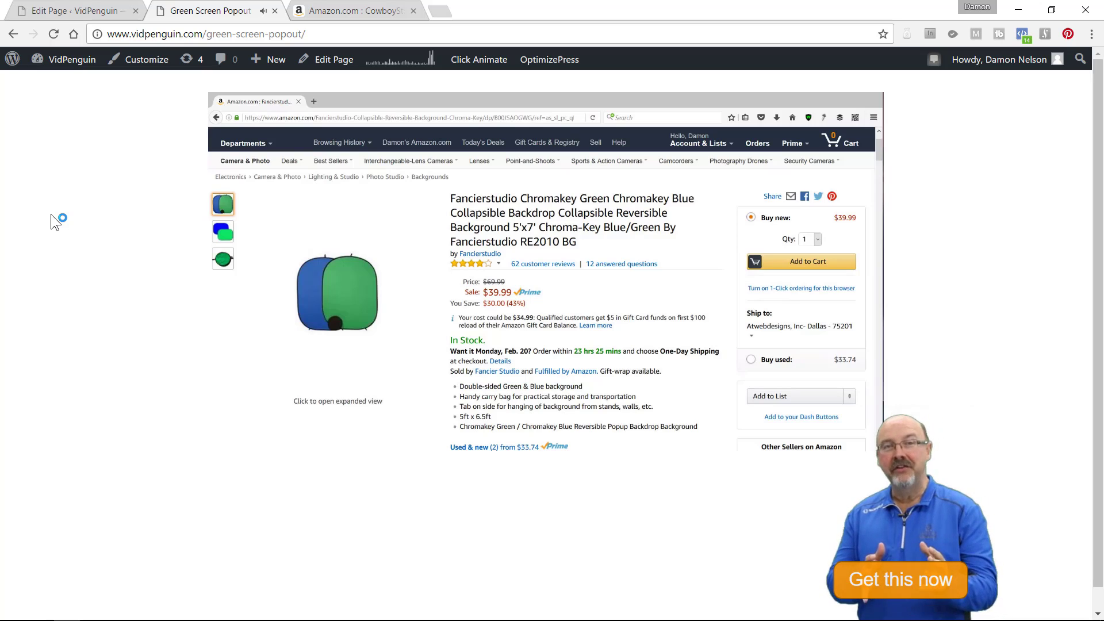
- Pause the presenter popup and confirm the screenshot image opens the Amazon listing
left_click(143, 34)
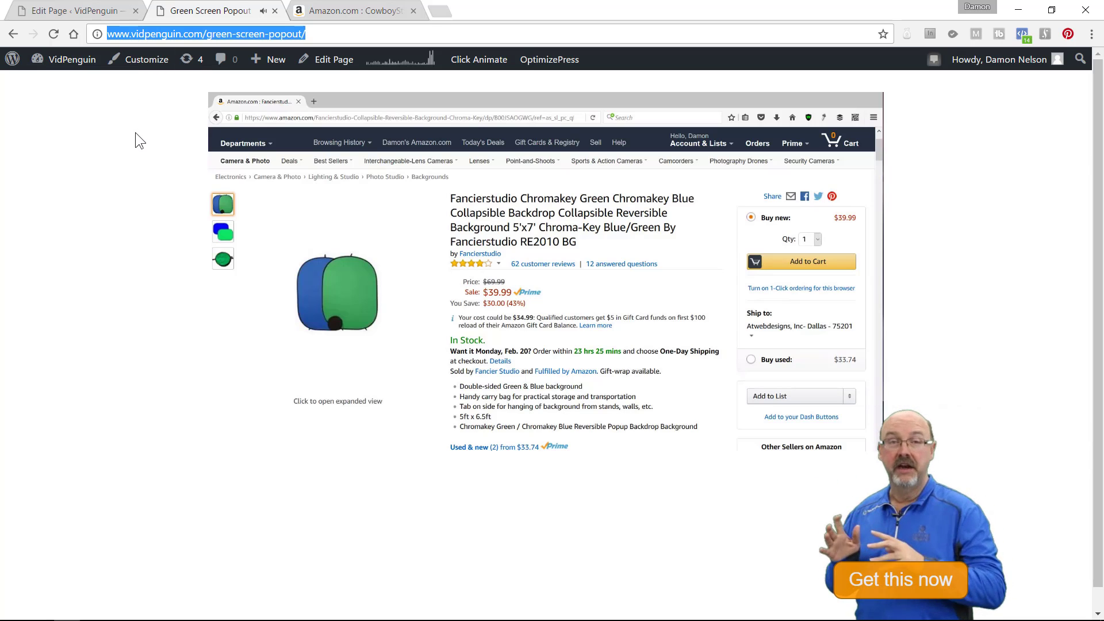
mouse_move(807, 456)
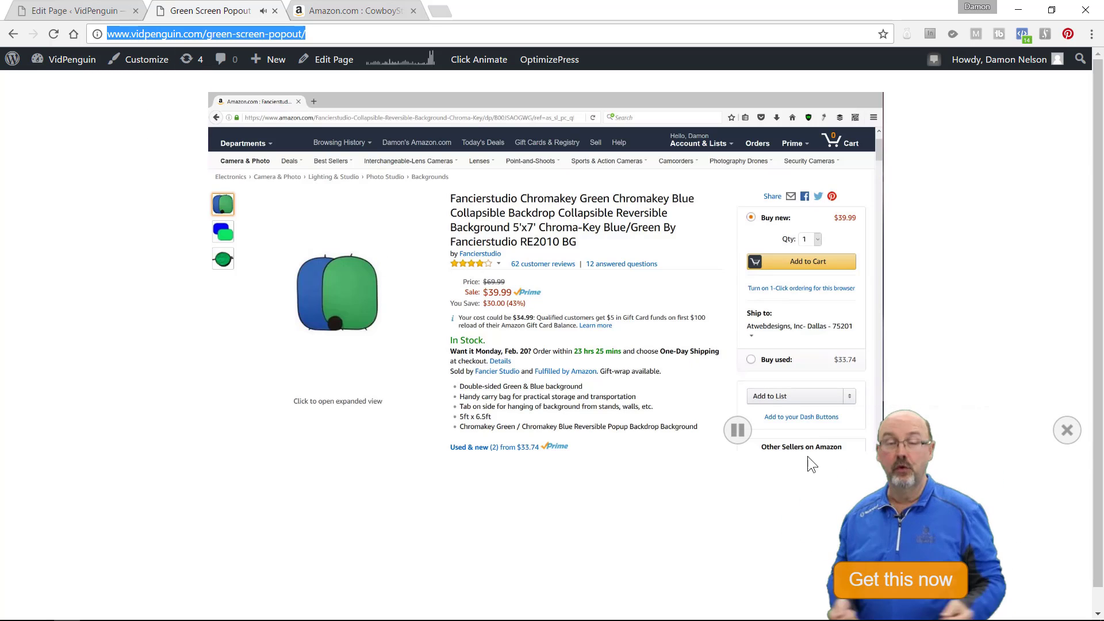
left_click(738, 431)
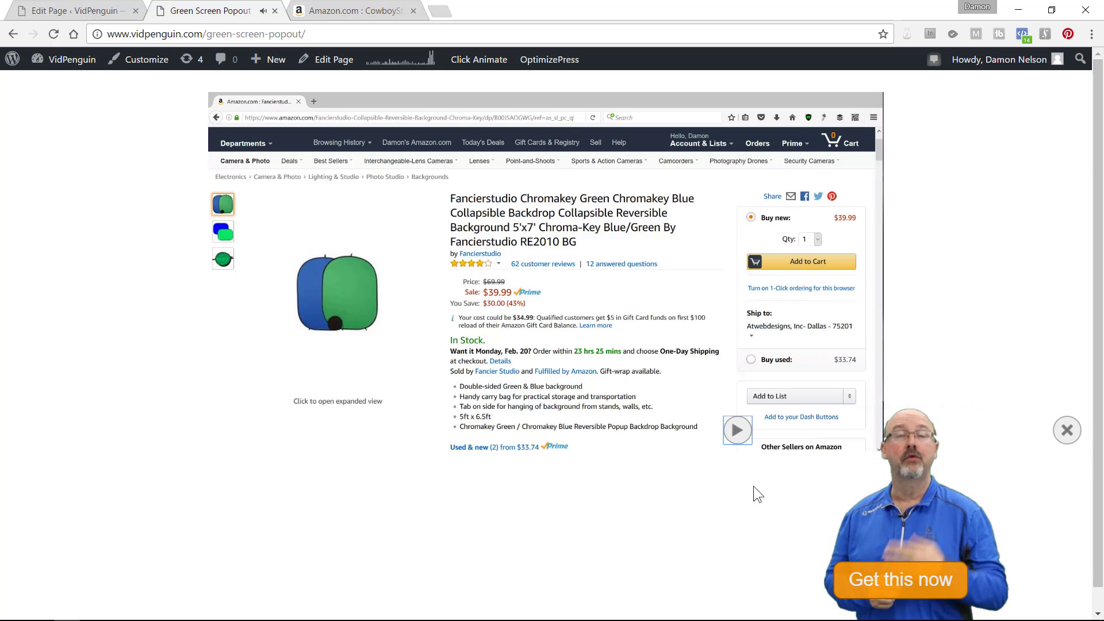
left_click(472, 294)
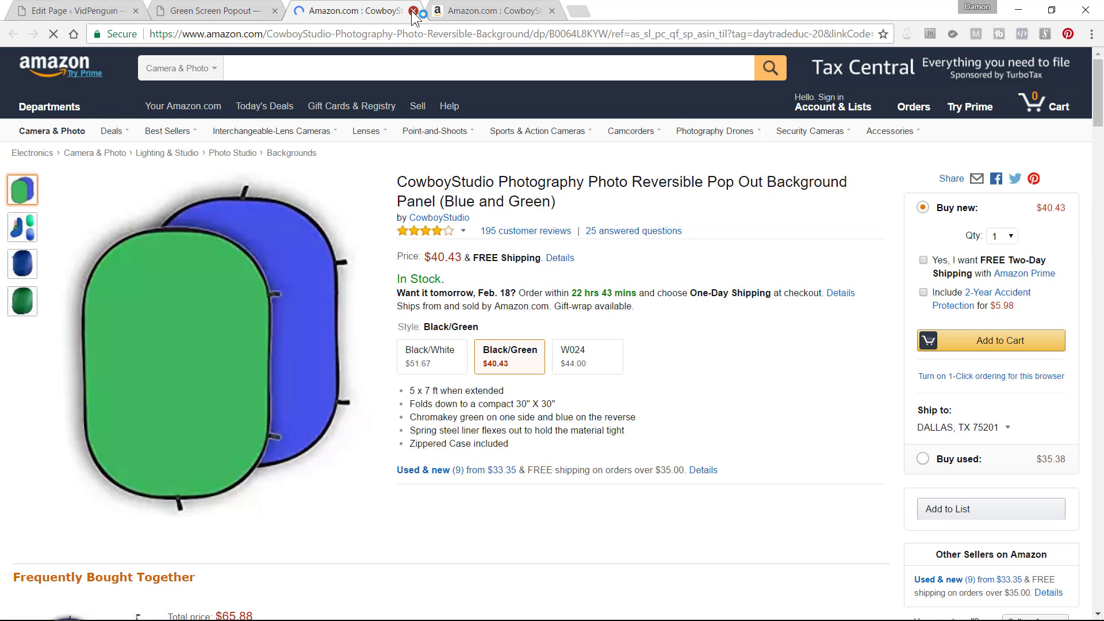
left_click(413, 11)
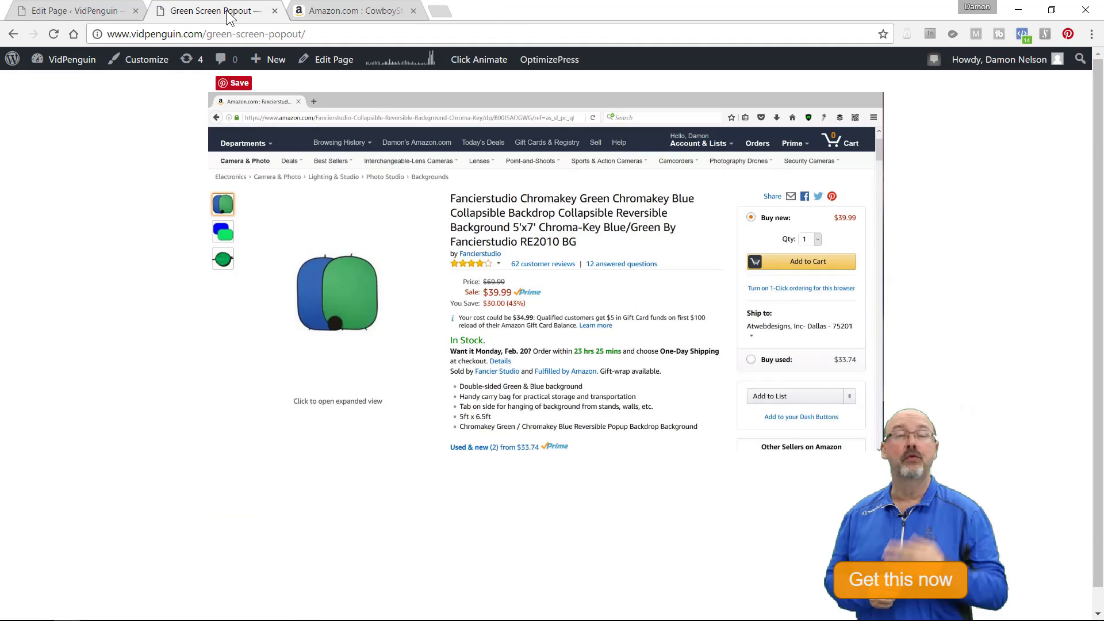
- Confirm the Get this now button opens Amazon, close the Amazon tabs, and copy the page URL
left_click(873, 577)
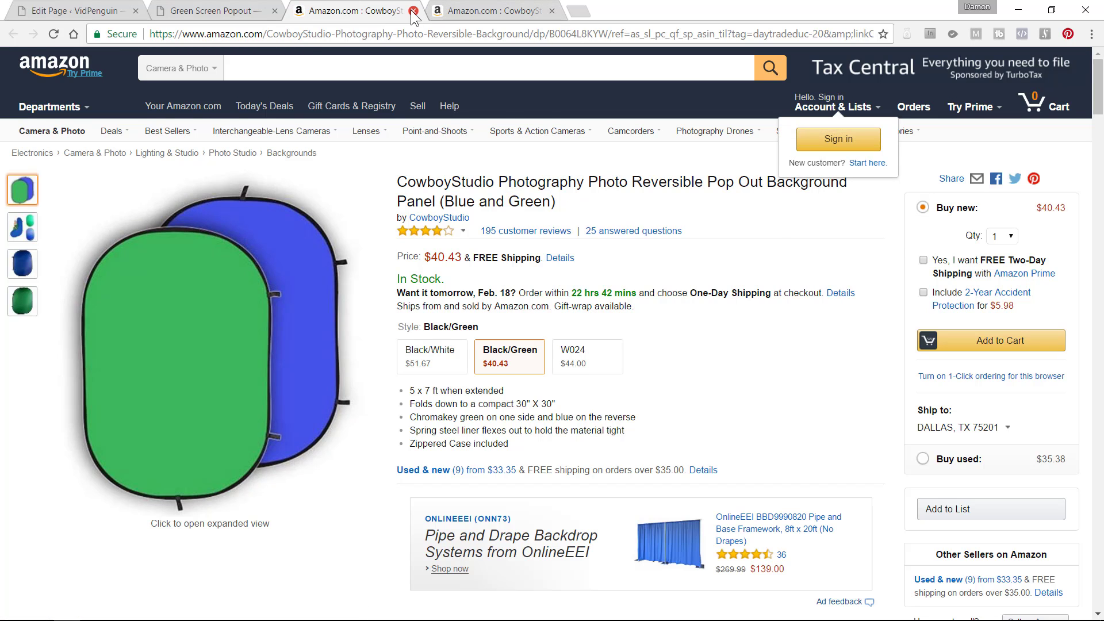
left_click(411, 11)
left_click(412, 11)
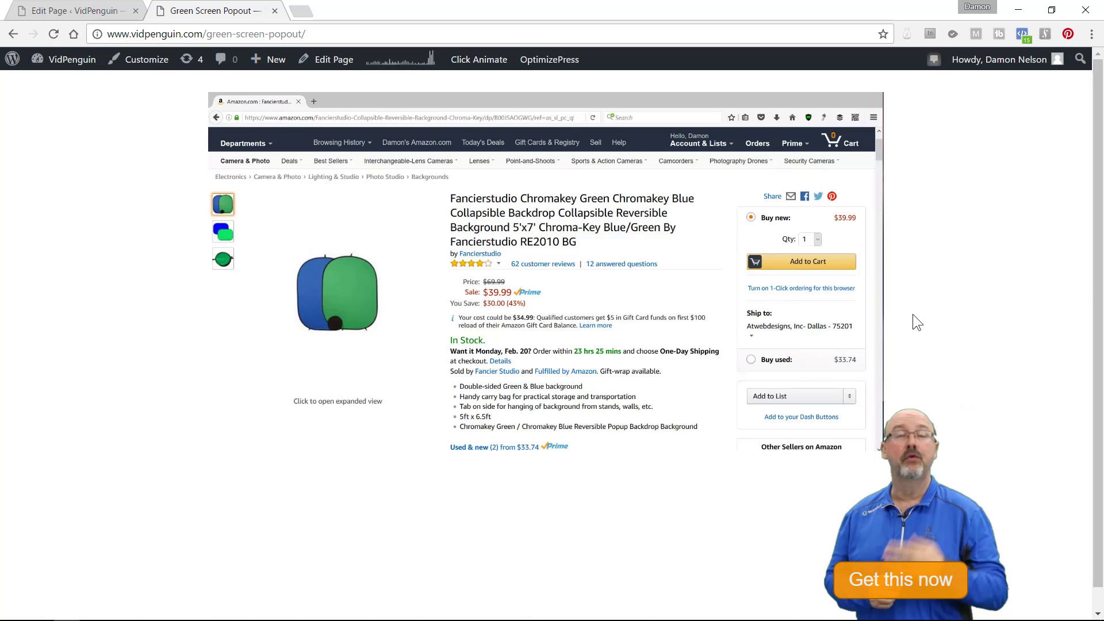
mouse_move(274, 64)
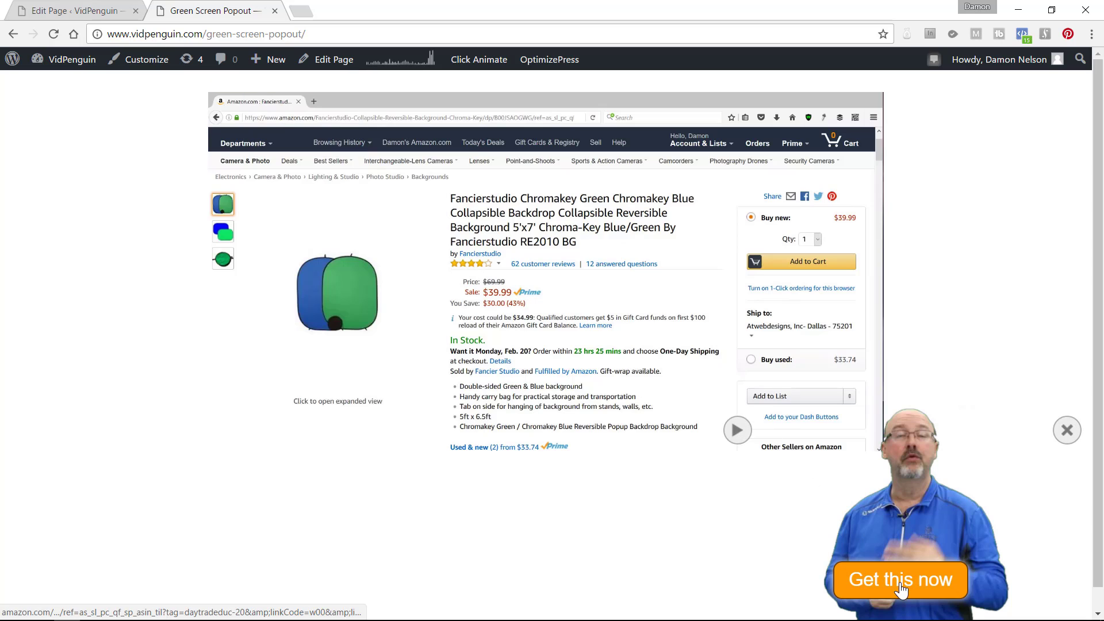
mouse_move(855, 543)
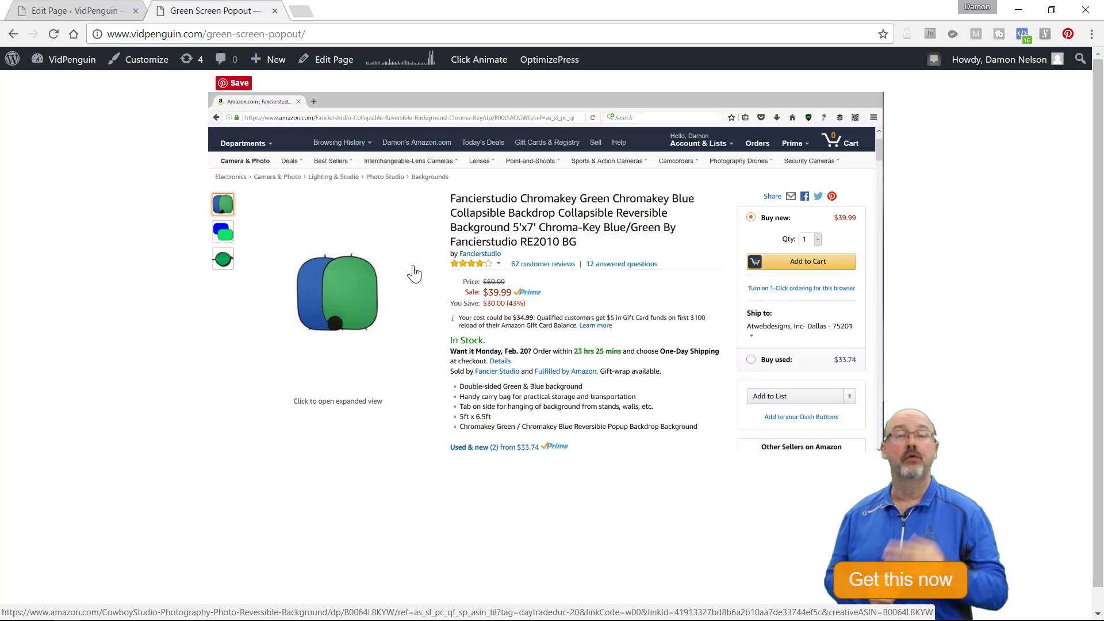
left_click(261, 36)
key("ctrl+c")
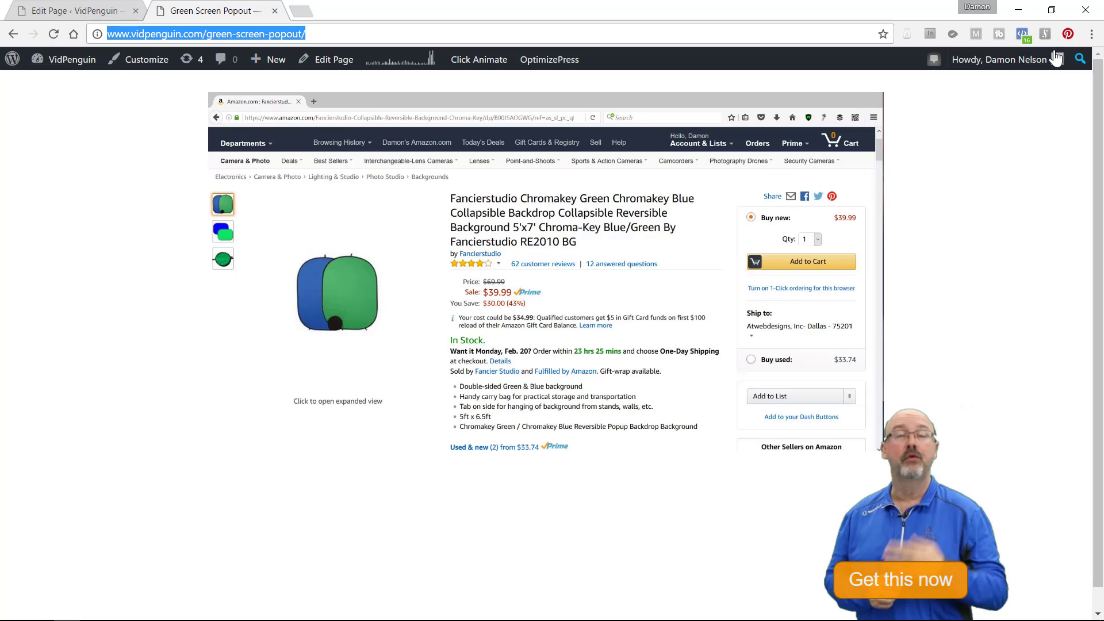
- Load the copied Green Screen Popout page URL in a new incognito window
mouse_move(198, 610)
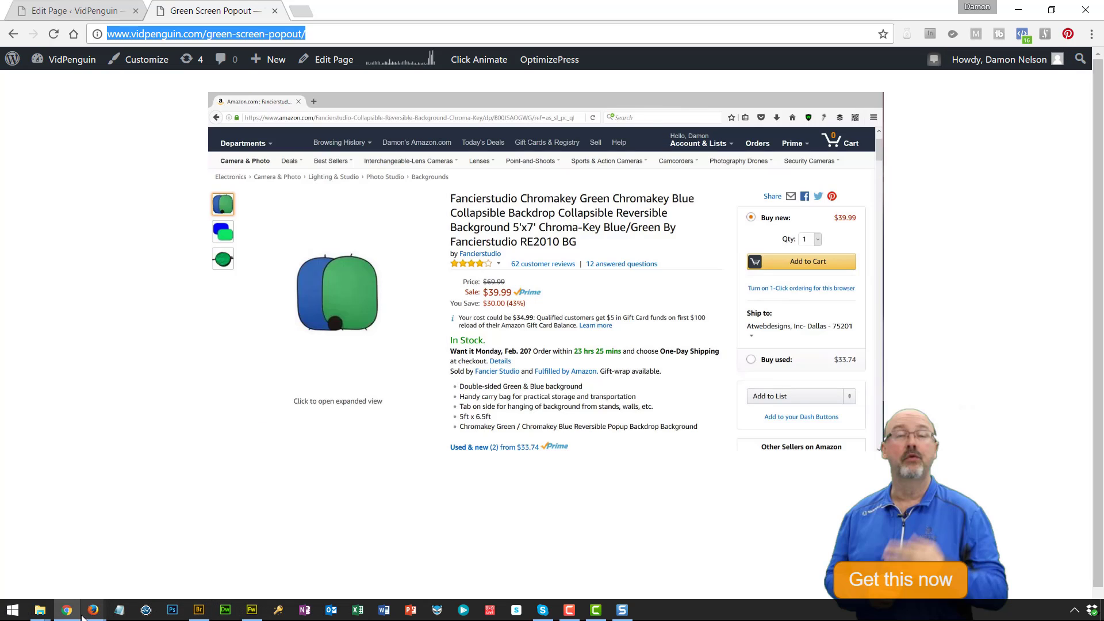
mouse_move(67, 617)
key("ctrl+shift+n")
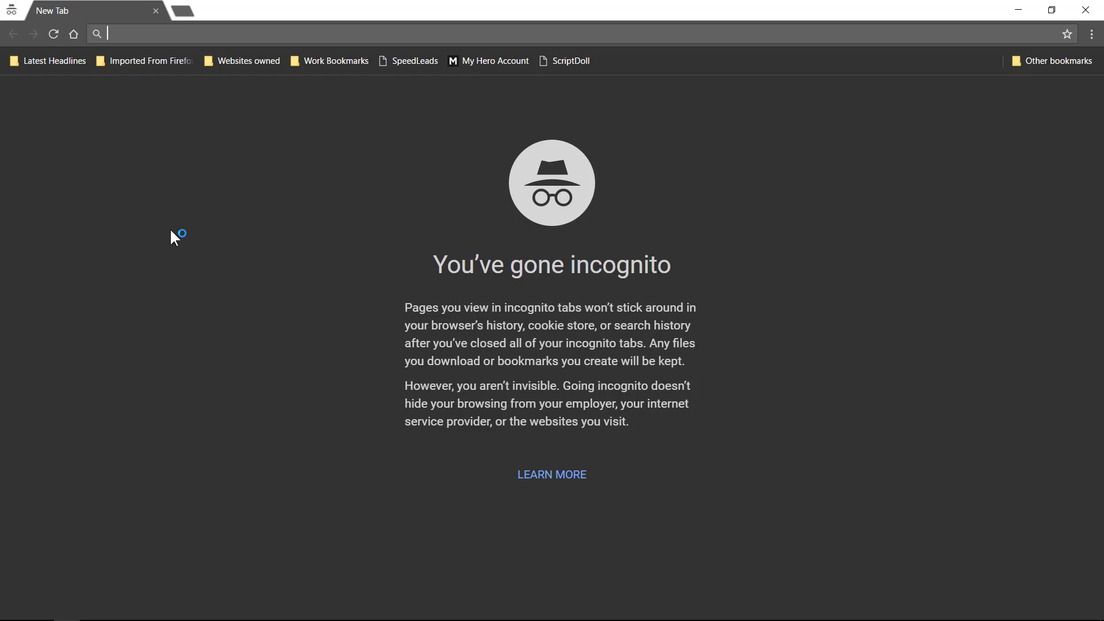
key("ctrl+v")
key("Return")
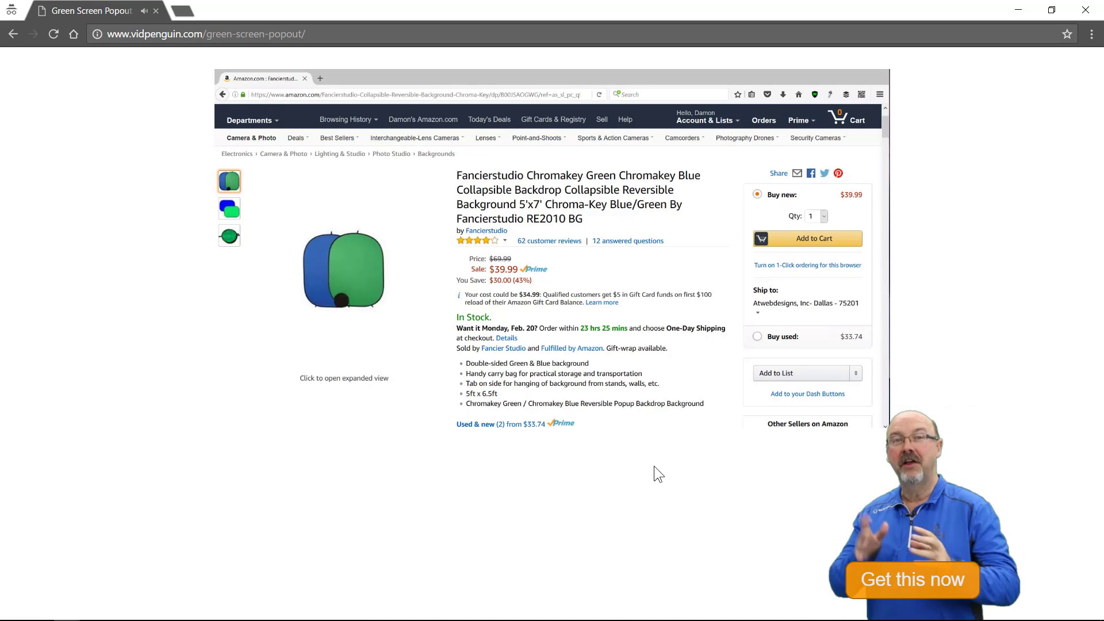
mouse_move(775, 442)
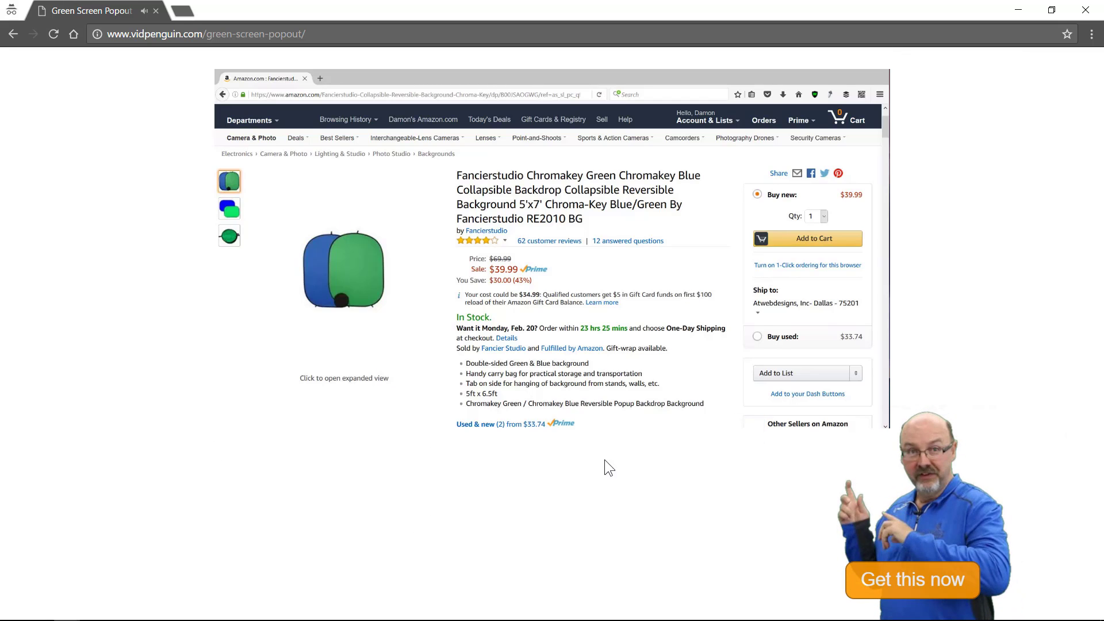